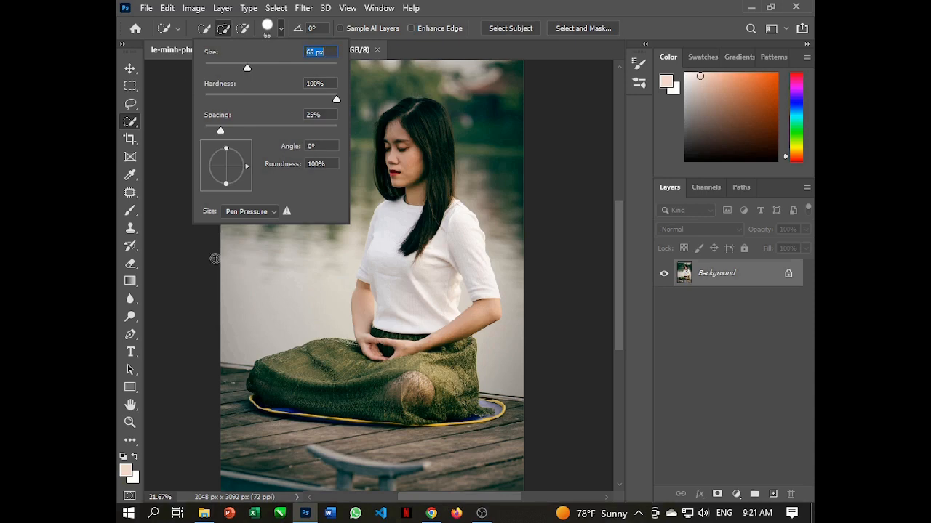
Select the seated woman and her skirt using the Quick Selection tool with a 65 px brush
{"action": "left_click", "coordinate": [210, 279]}
{"action": "scroll", "coordinate": [276, 387], "scroll_direction": "up", "scroll_amount": 2}
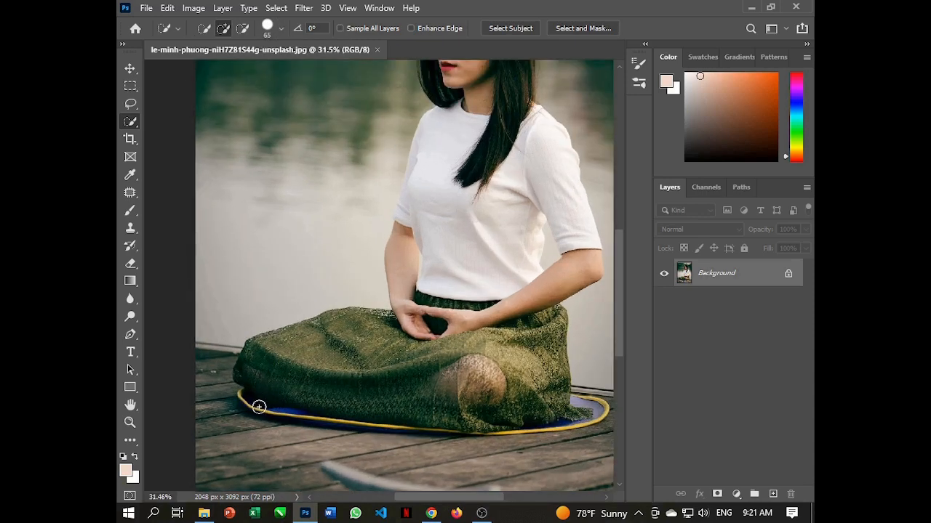
{"action": "mouse_move", "coordinate": [259, 402]}
{"action": "left_mouse_down"}
{"action": "mouse_move", "coordinate": [255, 372]}
{"action": "mouse_move", "coordinate": [316, 359]}
{"action": "mouse_move", "coordinate": [543, 416]}
{"action": "mouse_move", "coordinate": [549, 382]}
{"action": "mouse_move", "coordinate": [530, 343]}
{"action": "mouse_move", "coordinate": [471, 277]}
{"action": "mouse_move", "coordinate": [473, 217]}
{"action": "mouse_move", "coordinate": [443, 347]}
{"action": "mouse_move", "coordinate": [445, 222]}
{"action": "mouse_move", "coordinate": [439, 213]}
{"action": "mouse_move", "coordinate": [428, 247]}
{"action": "mouse_move", "coordinate": [420, 161]}
{"action": "mouse_move", "coordinate": [440, 147]}
{"action": "mouse_move", "coordinate": [469, 149]}
{"action": "mouse_move", "coordinate": [474, 201]}
{"action": "left_mouse_up"}
{"action": "scroll", "coordinate": [474, 216], "scroll_direction": "down", "scroll_amount": 1}
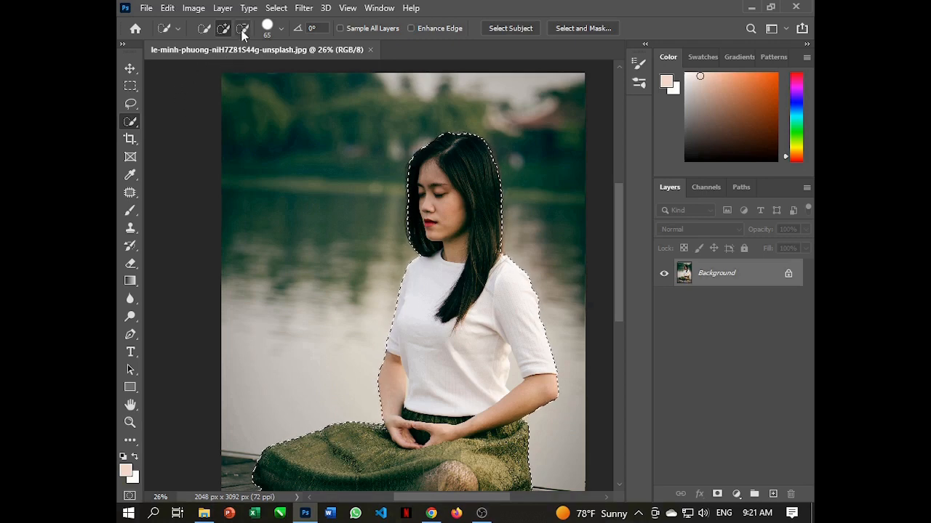
Set the selection brush size to 39 px and subtract the small patch of deck below the mat's left corner
{"action": "left_click", "coordinate": [279, 29]}
{"action": "left_click_drag", "start_coordinate": [247, 69], "coordinate": [229, 70]}
{"action": "left_click", "coordinate": [191, 272]}
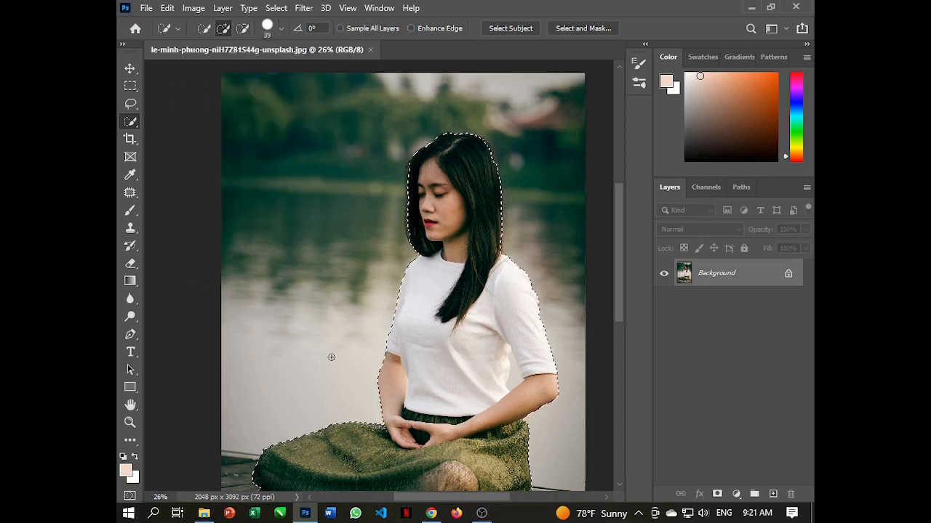
{"action": "key", "text": "ctrl+0"}
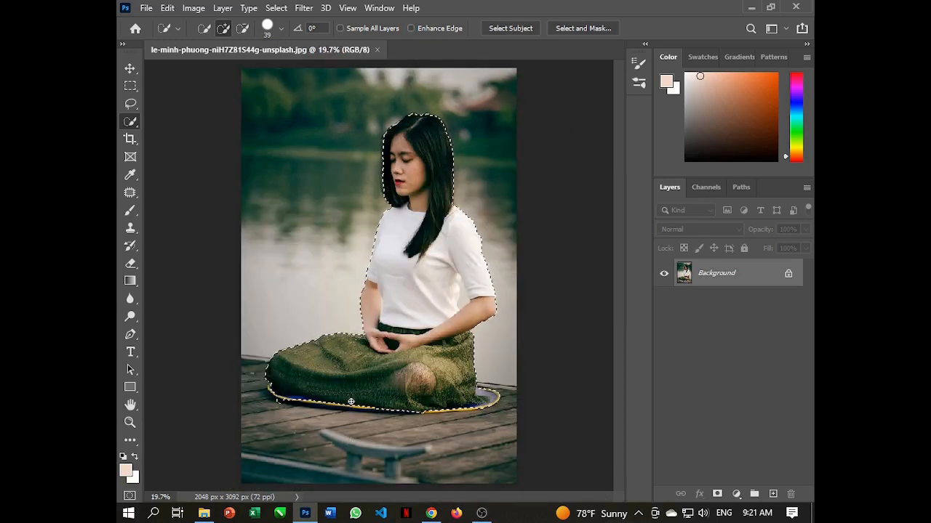
{"action": "scroll", "coordinate": [351, 402], "scroll_direction": "up", "scroll_amount": 6}
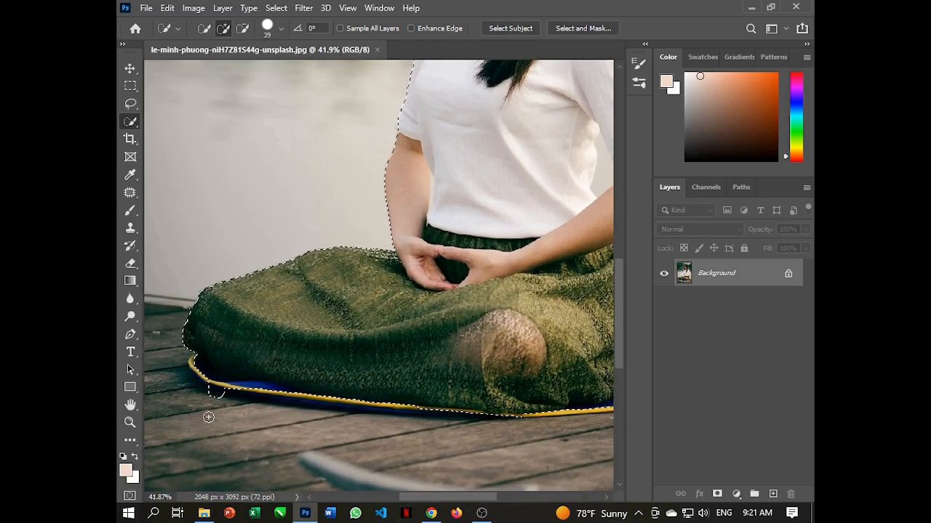
{"action": "scroll", "coordinate": [297, 424], "scroll_direction": "up", "scroll_amount": 3}
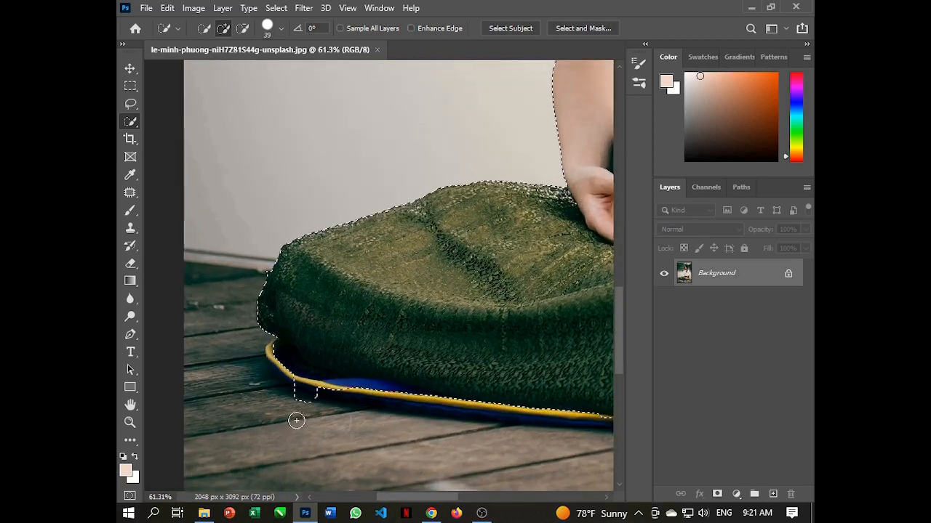
{"action": "key", "text": "alt"}
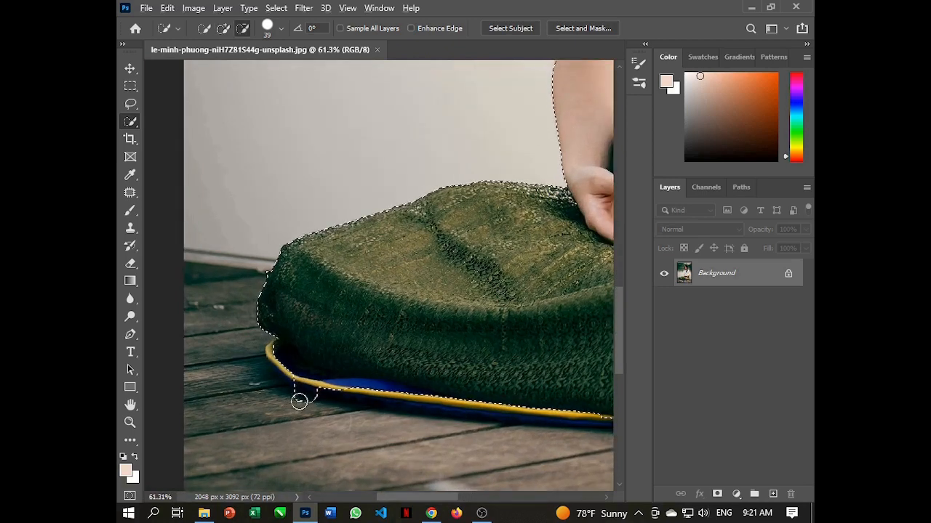
{"action": "left_click", "coordinate": [301, 394]}
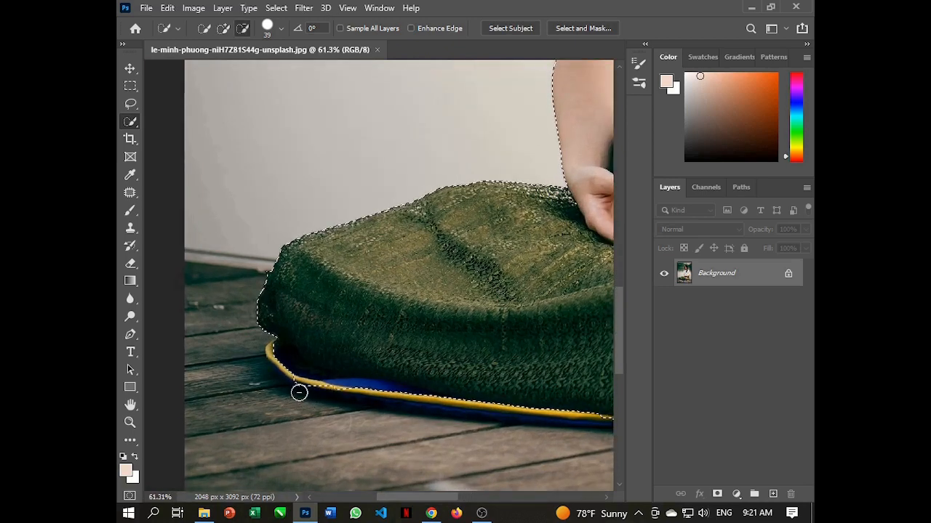
Add the mat's yellow and blue rim at its left end to the selection and subtract the wooden planks beside it
{"action": "left_click", "coordinate": [278, 339]}
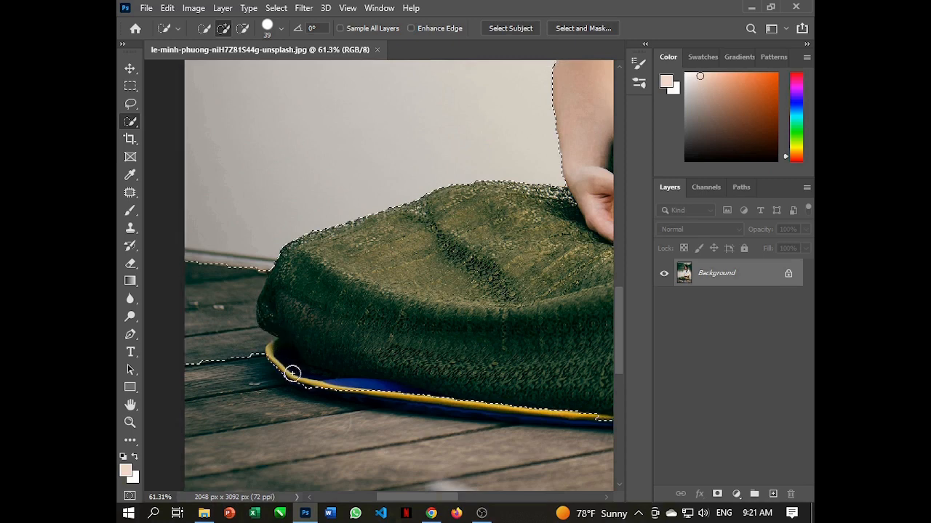
{"action": "left_click", "coordinate": [291, 374]}
{"action": "left_click_drag", "start_coordinate": [311, 379], "coordinate": [388, 394]}
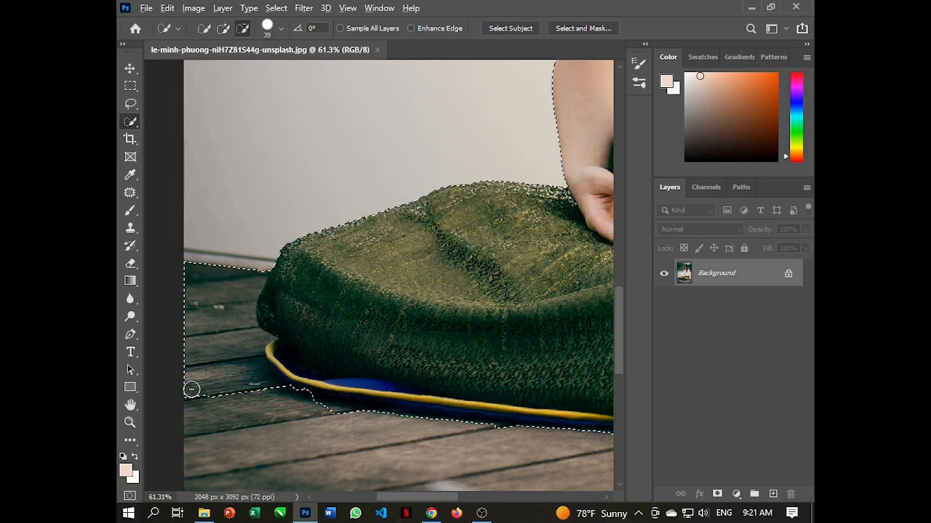
{"action": "mouse_move", "coordinate": [186, 384]}
{"action": "left_mouse_down"}
{"action": "mouse_move", "coordinate": [210, 347]}
{"action": "mouse_move", "coordinate": [209, 283]}
{"action": "mouse_move", "coordinate": [222, 287]}
{"action": "mouse_move", "coordinate": [234, 335]}
{"action": "mouse_move", "coordinate": [248, 342]}
{"action": "left_mouse_up"}
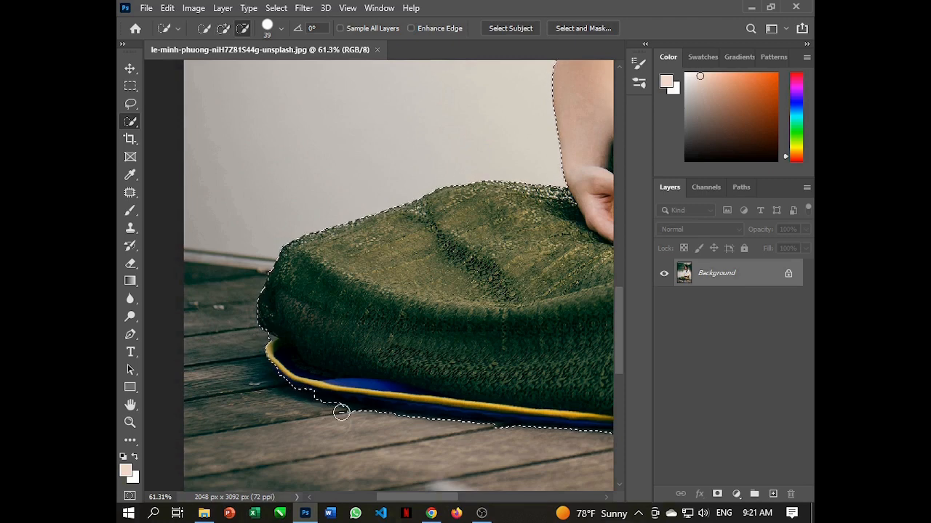
Refine the selection along the mat's front edge below the knee so it follows the yellow and blue rim
{"action": "left_click_drag", "start_coordinate": [472, 389], "coordinate": [321, 328]}
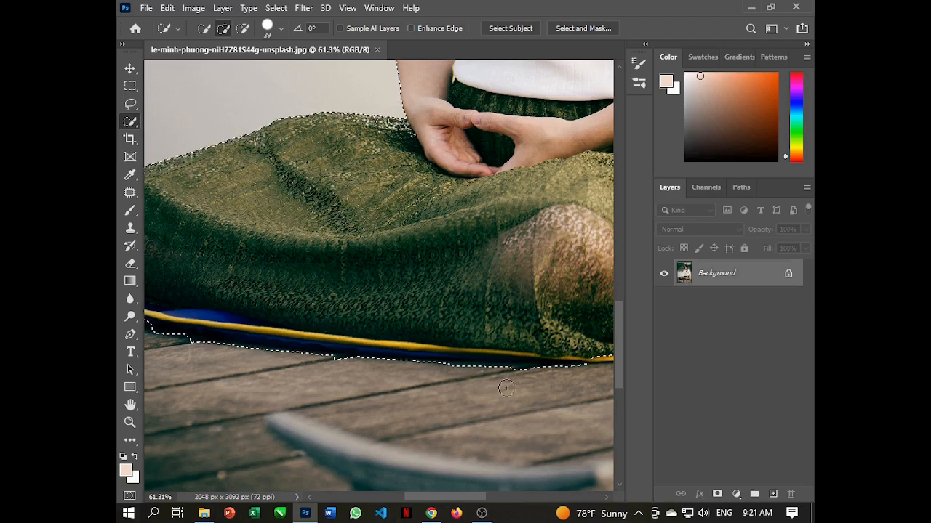
{"action": "scroll", "coordinate": [438, 376], "scroll_direction": "up", "scroll_amount": 1}
{"action": "scroll", "coordinate": [437, 376], "scroll_direction": "up", "scroll_amount": 2}
{"action": "scroll", "coordinate": [455, 378], "scroll_direction": "down", "scroll_amount": 1}
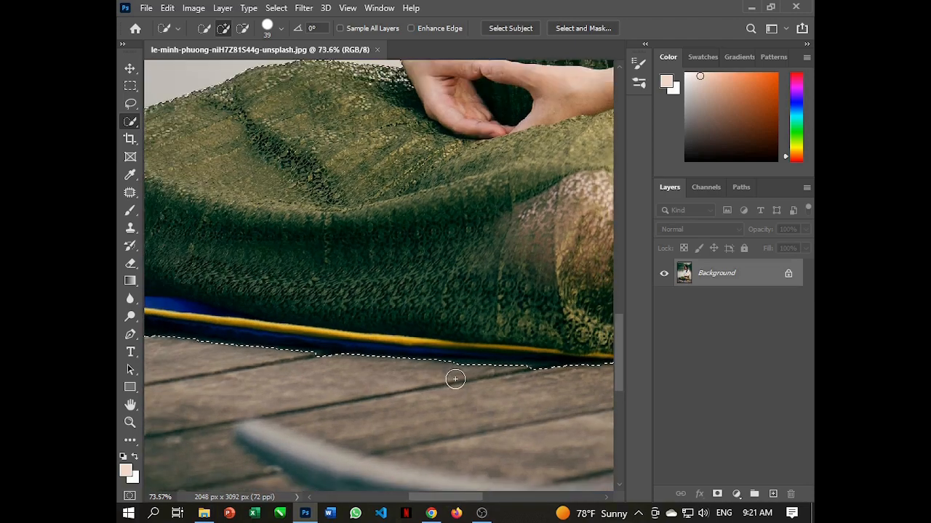
{"action": "scroll", "coordinate": [471, 372], "scroll_direction": "down", "scroll_amount": 1}
{"action": "mouse_move", "coordinate": [482, 370]}
{"action": "left_mouse_down", "text": "alt"}
{"action": "mouse_move", "coordinate": [463, 370]}
{"action": "mouse_move", "coordinate": [509, 369]}
{"action": "left_mouse_up", "text": "alt"}
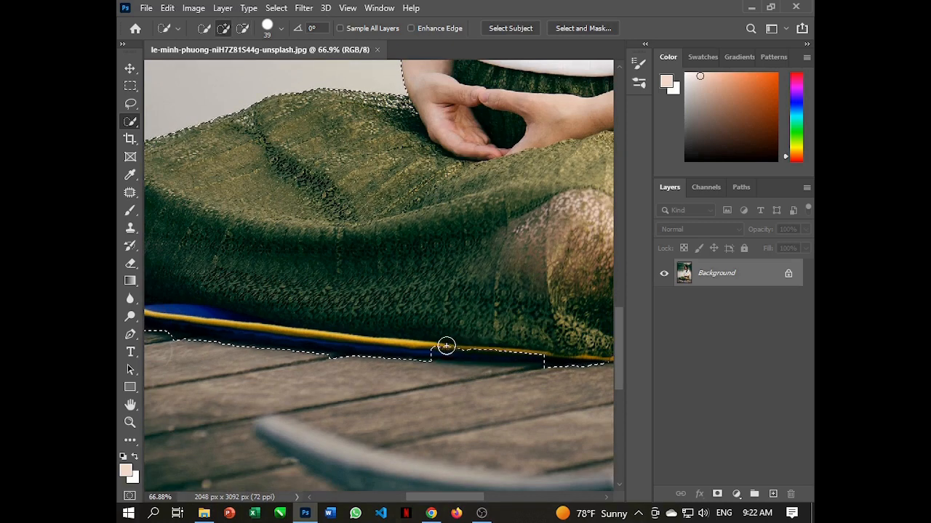
{"action": "left_click", "coordinate": [445, 347]}
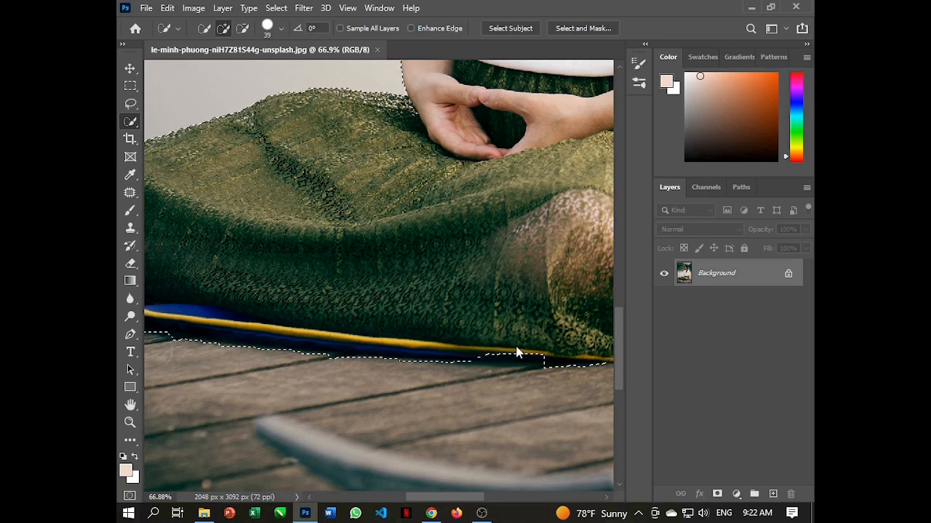
{"action": "left_click", "coordinate": [499, 351]}
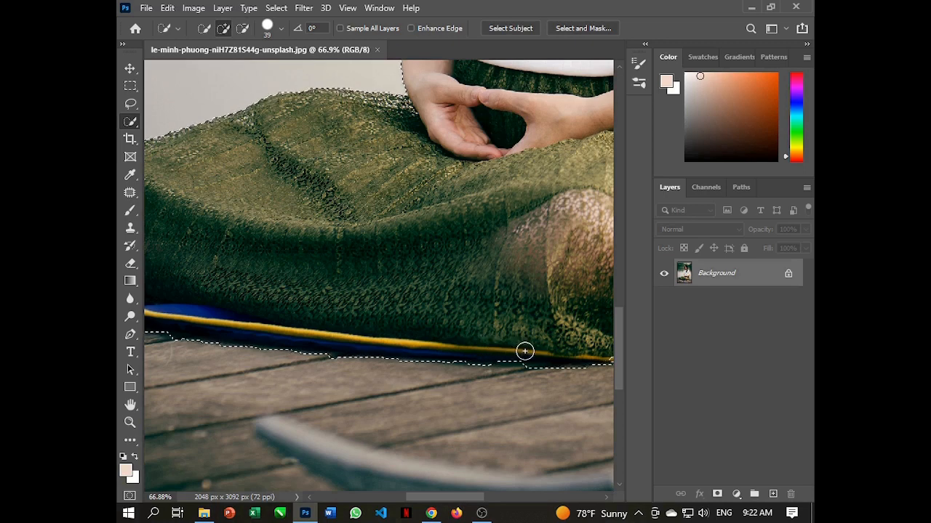
Clean up the selection between the deck and the mat's blue underside near its left front edge
{"action": "left_click_drag", "start_coordinate": [301, 388], "coordinate": [468, 390]}
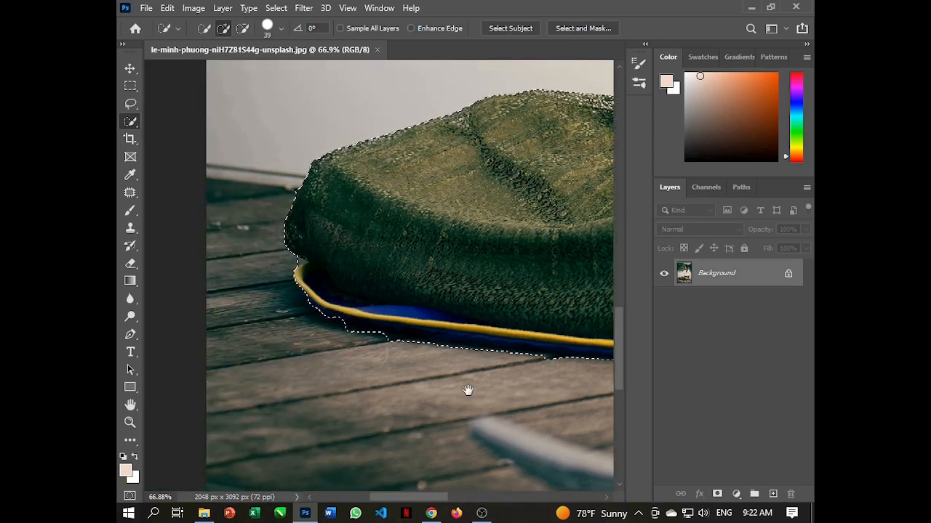
{"action": "left_click", "coordinate": [394, 344], "text": "alt"}
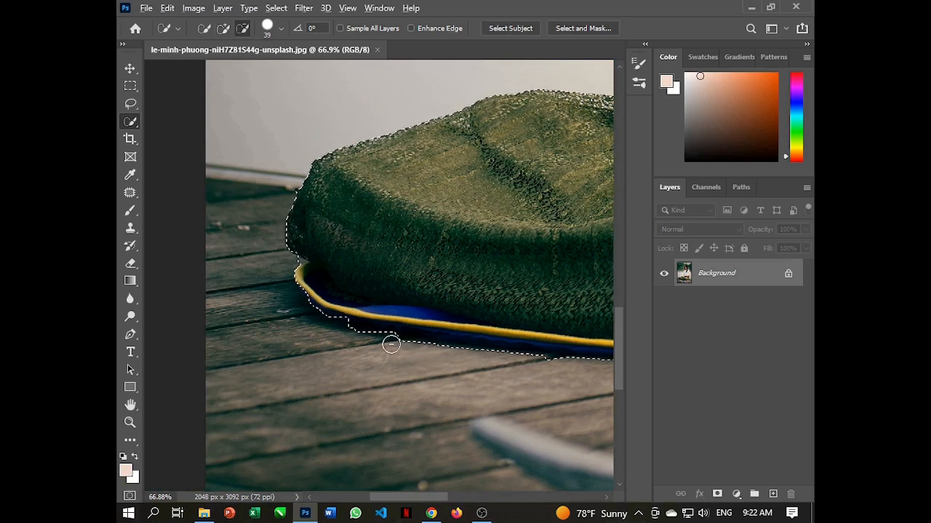
{"action": "left_click_drag", "start_coordinate": [392, 345], "coordinate": [467, 332]}
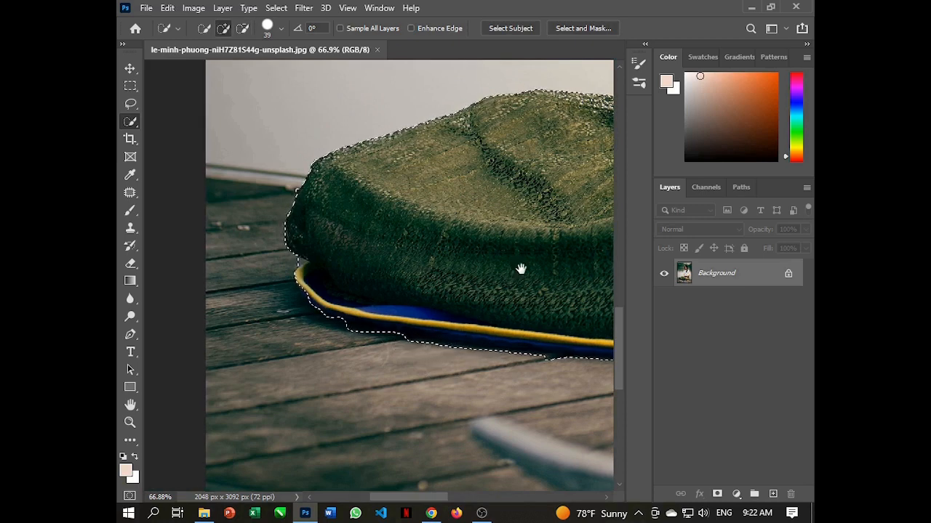
Set the selection brush size to 9 px and subtract the background spill where the skirt meets the mat's back edge
{"action": "mouse_move", "coordinate": [522, 269]}
{"action": "left_mouse_down"}
{"action": "mouse_move", "coordinate": [347, 357]}
{"action": "mouse_move", "coordinate": [291, 343]}
{"action": "left_mouse_up"}
{"action": "left_click_drag", "start_coordinate": [513, 355], "coordinate": [320, 329]}
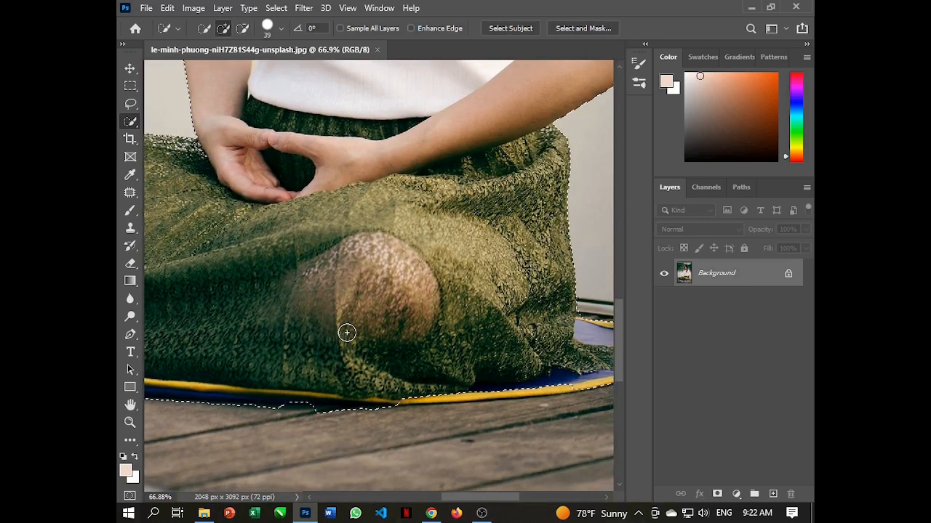
{"action": "scroll", "coordinate": [356, 334], "scroll_direction": "down", "scroll_amount": 2}
{"action": "scroll", "coordinate": [453, 386], "scroll_direction": "up", "scroll_amount": 1}
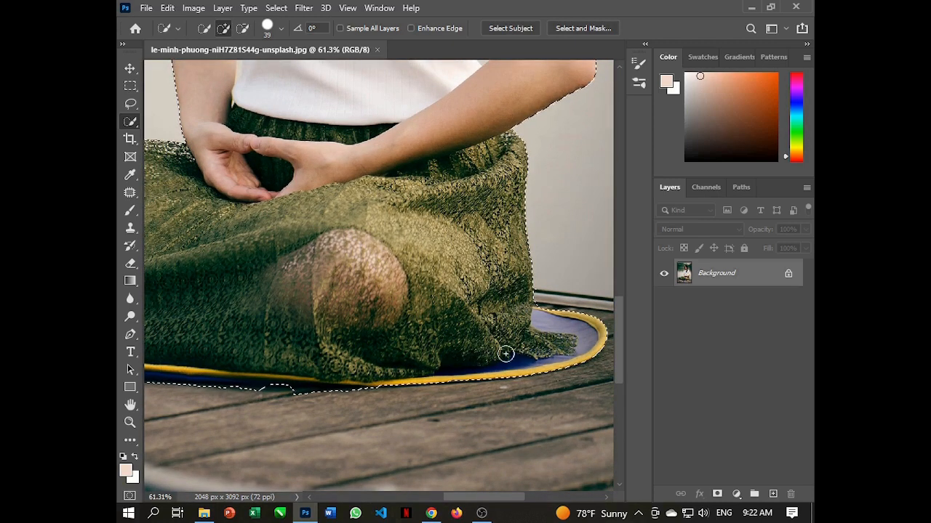
{"action": "scroll", "coordinate": [558, 305], "scroll_direction": "up", "scroll_amount": 2}
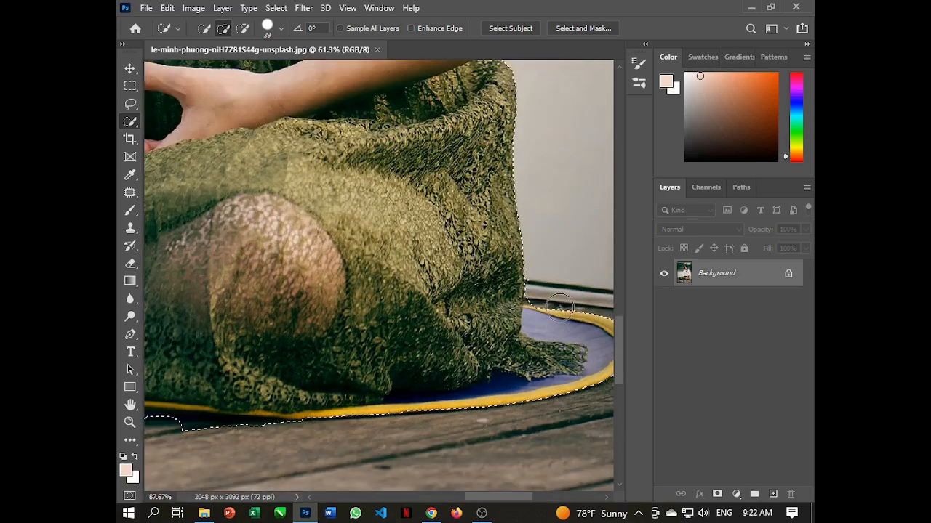
{"action": "scroll", "coordinate": [560, 306], "scroll_direction": "up", "scroll_amount": 2}
{"action": "key", "text": "alt"}
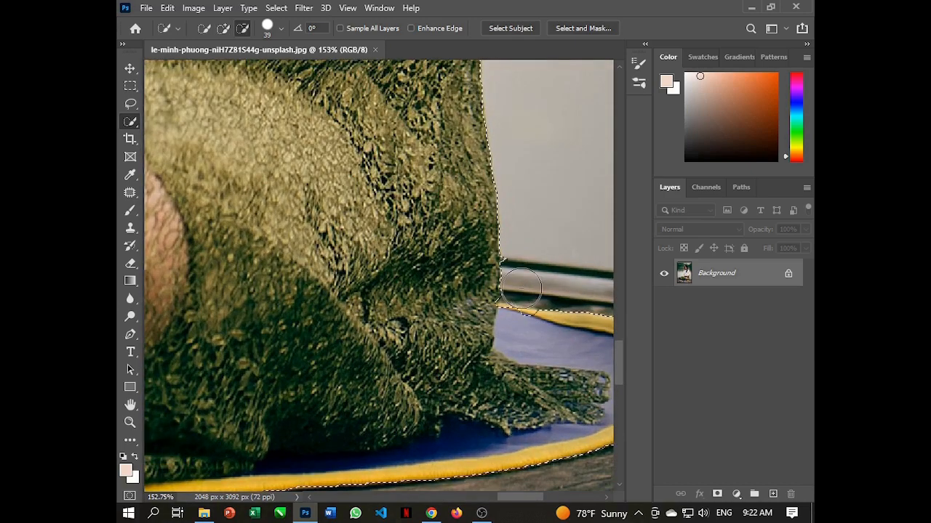
{"action": "right_click", "coordinate": [356, 271]}
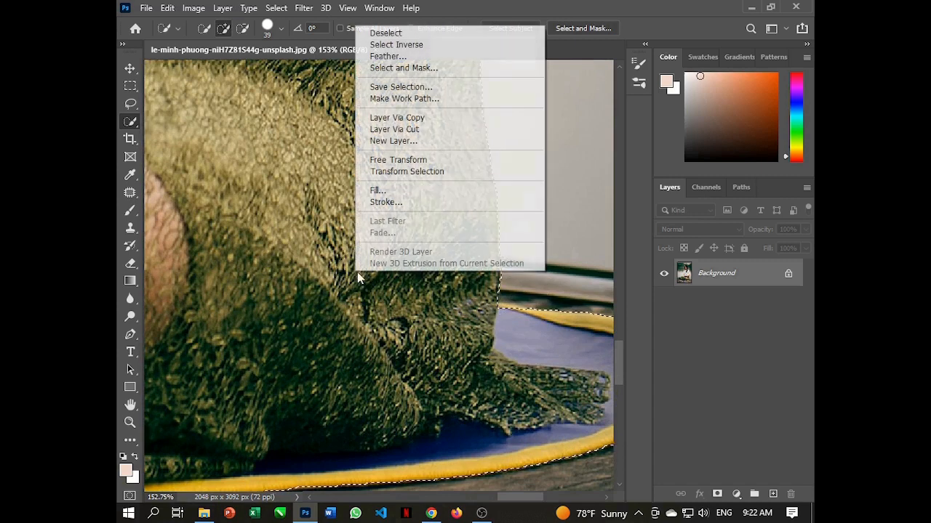
{"action": "left_click", "coordinate": [282, 30]}
{"action": "left_click", "coordinate": [282, 29]}
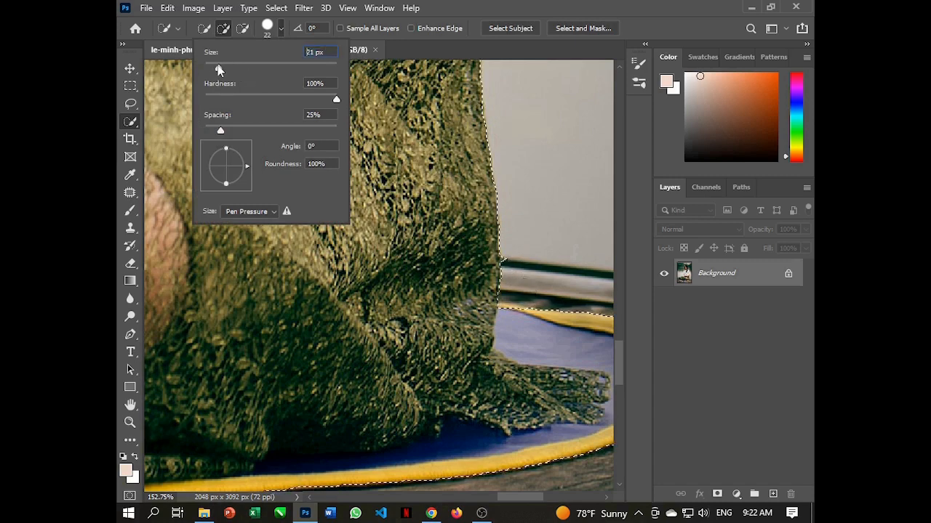
{"action": "left_click_drag", "start_coordinate": [212, 69], "coordinate": [210, 68]}
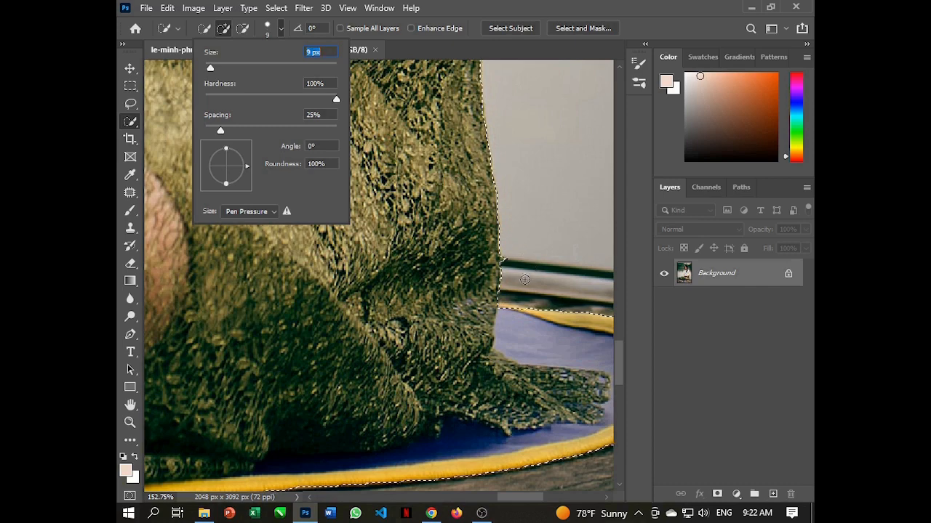
{"action": "left_click", "coordinate": [514, 296]}
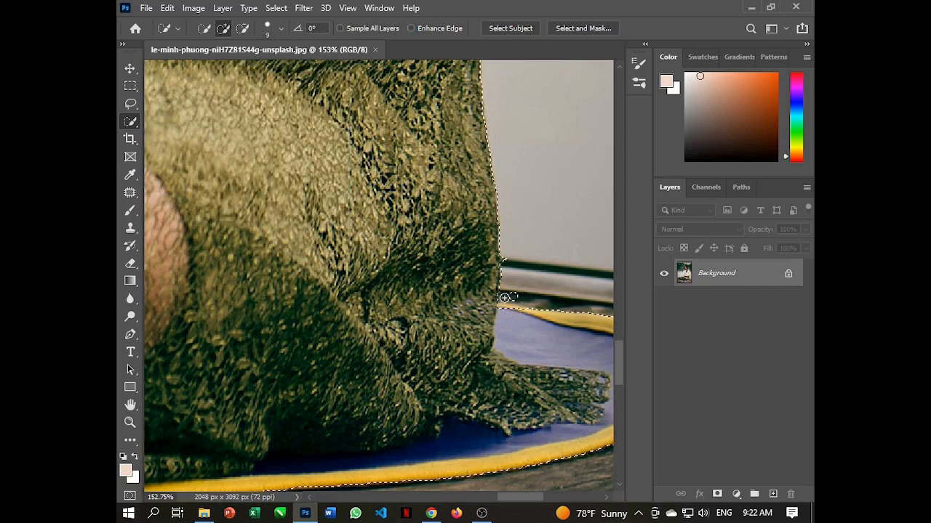
{"action": "key", "text": "alt"}
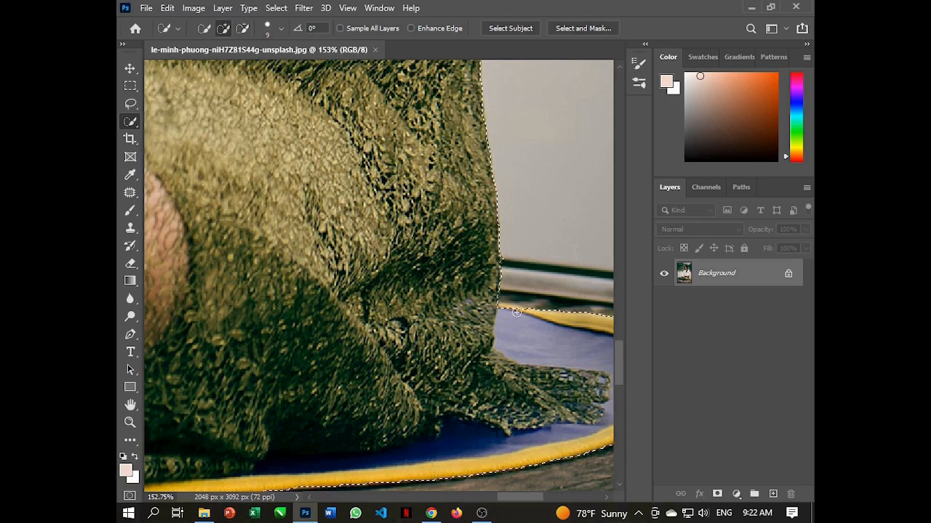
{"action": "scroll", "coordinate": [516, 312], "scroll_direction": "up", "scroll_amount": 2}
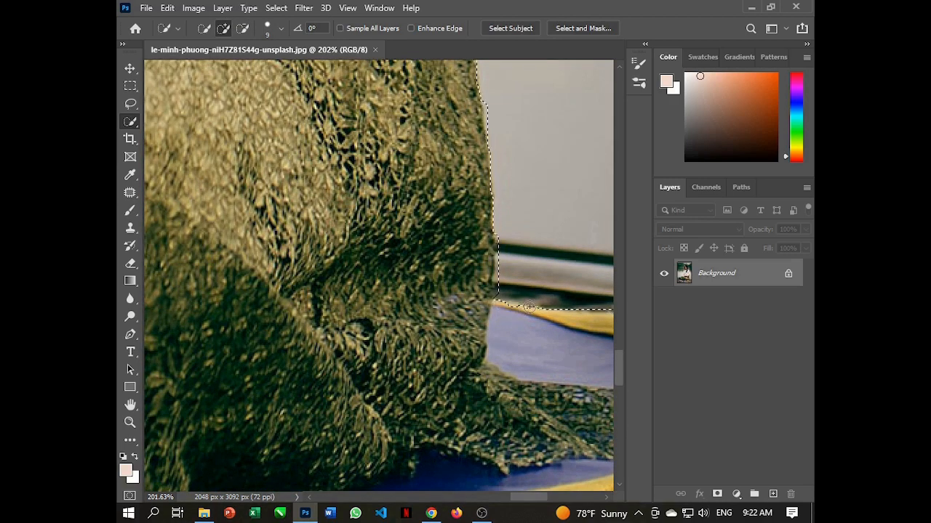
Add the missed strip of hair along the back of the woman's head to the selection
{"action": "scroll", "coordinate": [529, 308], "scroll_direction": "down", "scroll_amount": 7}
{"action": "key", "text": "space"}
{"action": "left_click_drag", "start_coordinate": [407, 193], "coordinate": [441, 426]}
{"action": "scroll", "coordinate": [473, 291], "scroll_direction": "down", "scroll_amount": 6}
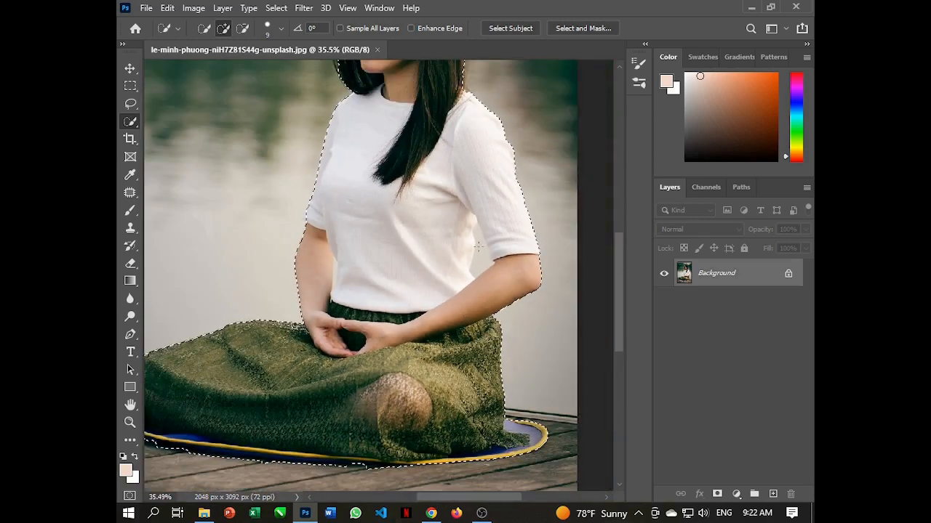
{"action": "scroll", "coordinate": [419, 208], "scroll_direction": "up", "scroll_amount": 5}
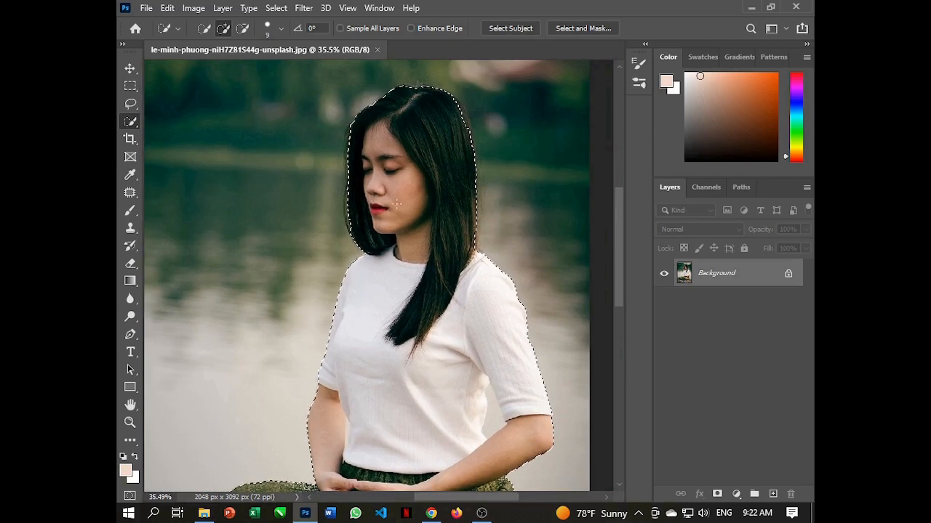
{"action": "scroll", "coordinate": [398, 205], "scroll_direction": "up", "scroll_amount": 2}
{"action": "key", "text": "space"}
{"action": "left_click_drag", "start_coordinate": [392, 229], "coordinate": [371, 349]}
{"action": "scroll", "coordinate": [465, 273], "scroll_direction": "up", "scroll_amount": 5}
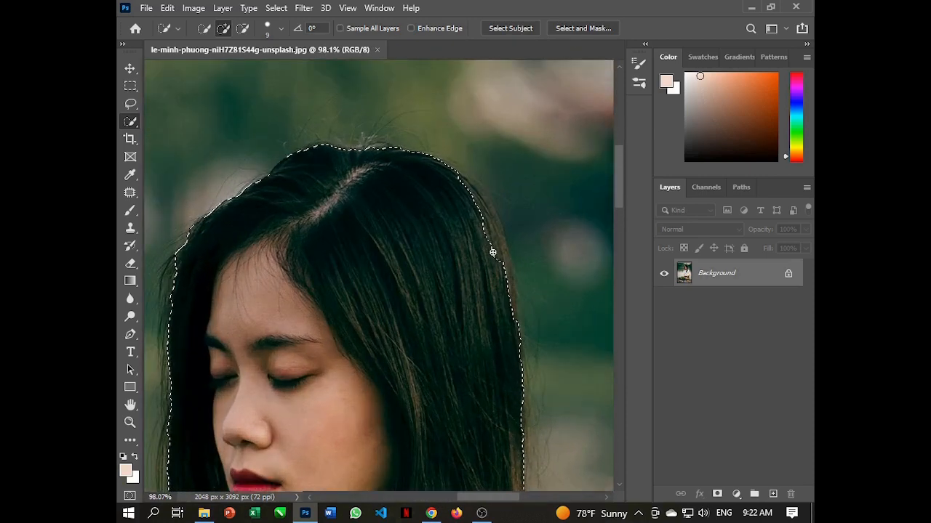
{"action": "mouse_move", "coordinate": [492, 255]}
{"action": "left_mouse_down"}
{"action": "mouse_move", "coordinate": [477, 204]}
{"action": "mouse_move", "coordinate": [503, 270]}
{"action": "left_mouse_up"}
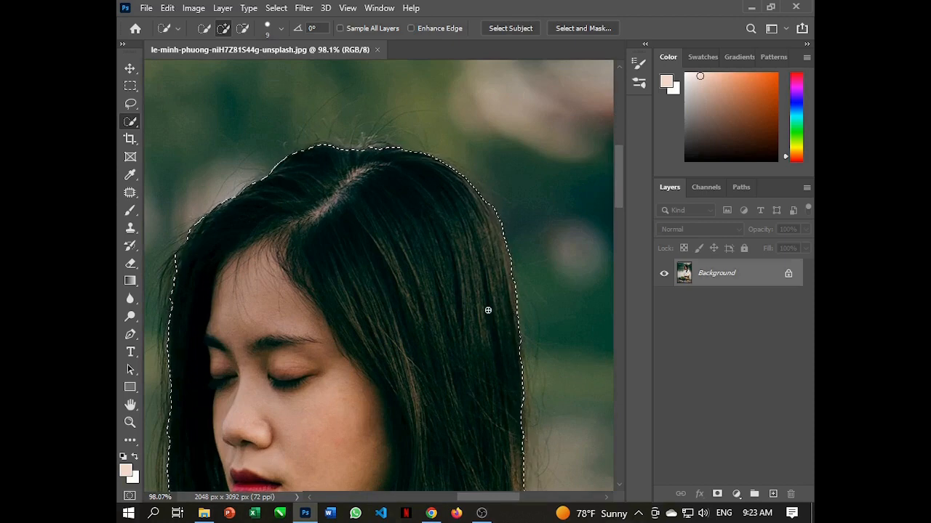
{"action": "scroll", "coordinate": [400, 309], "scroll_direction": "down", "scroll_amount": 5}
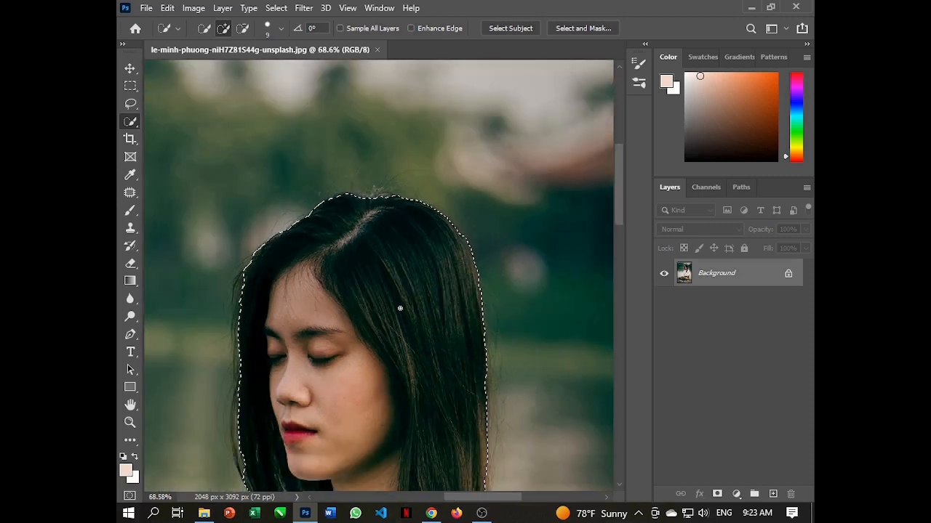
{"action": "scroll", "coordinate": [369, 231], "scroll_direction": "down", "scroll_amount": 5}
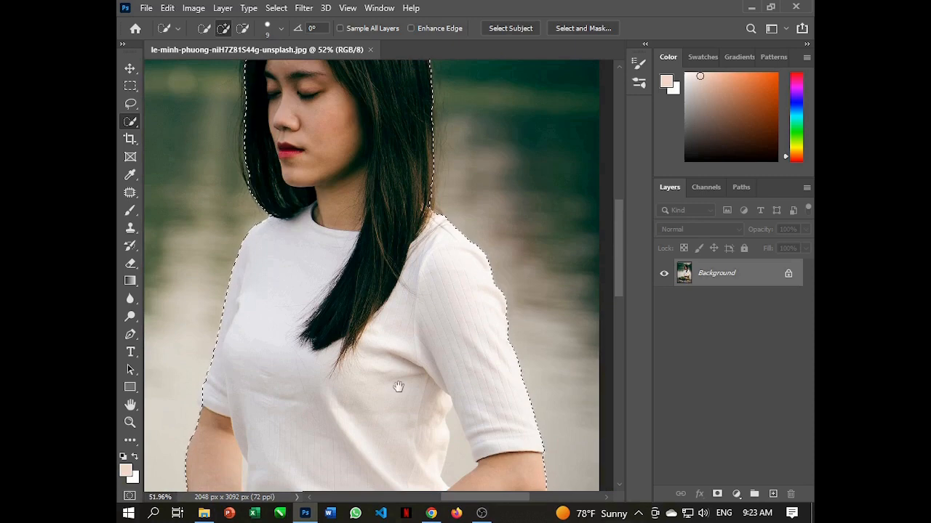
Open the woman's selection in Select and Mask and set Smooth to 11 and Feather to 1.9 px
{"action": "left_click_drag", "start_coordinate": [397, 386], "coordinate": [426, 225]}
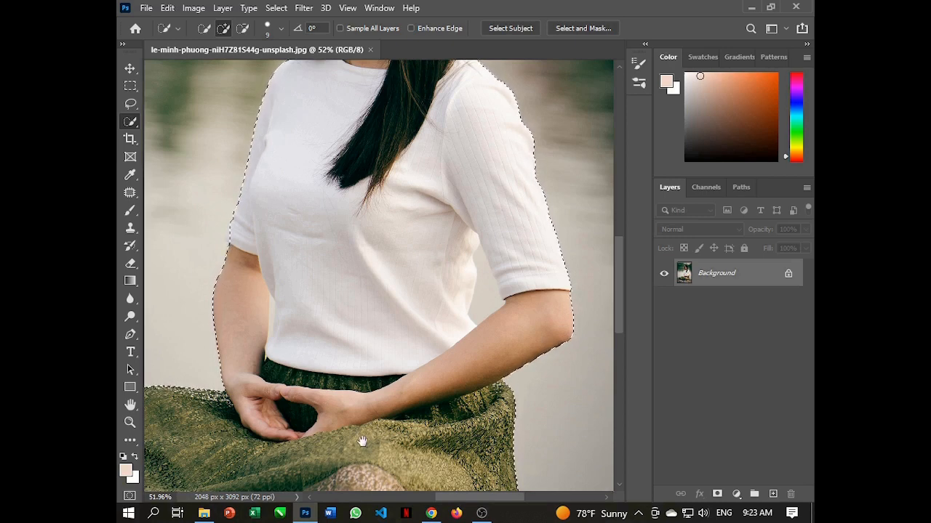
{"action": "scroll", "coordinate": [362, 442], "scroll_direction": "down", "scroll_amount": 1}
{"action": "scroll", "coordinate": [369, 434], "scroll_direction": "down", "scroll_amount": 7}
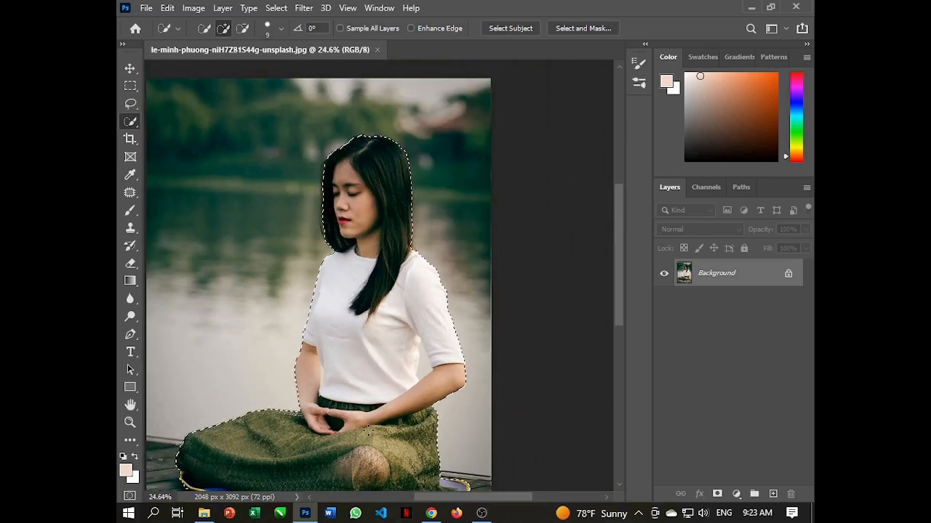
{"action": "scroll", "coordinate": [369, 434], "scroll_direction": "down", "scroll_amount": 1}
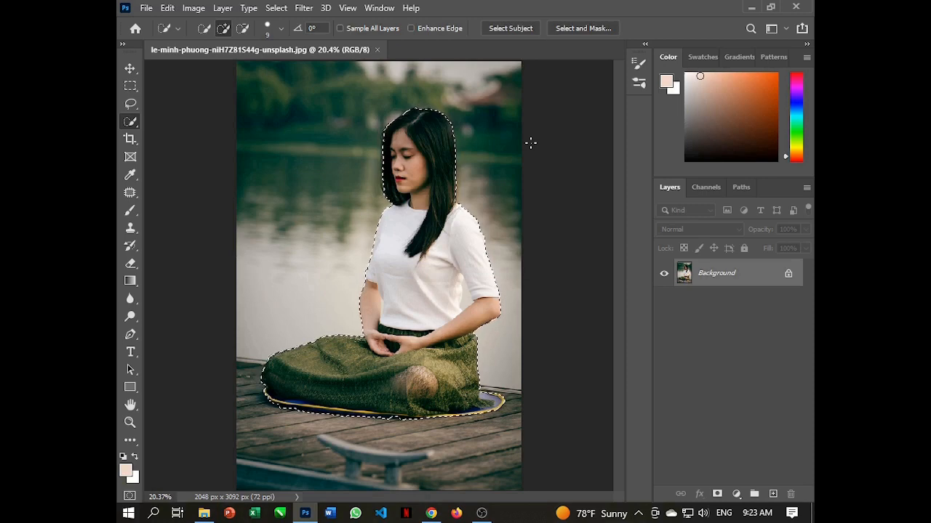
{"action": "left_click", "coordinate": [582, 28]}
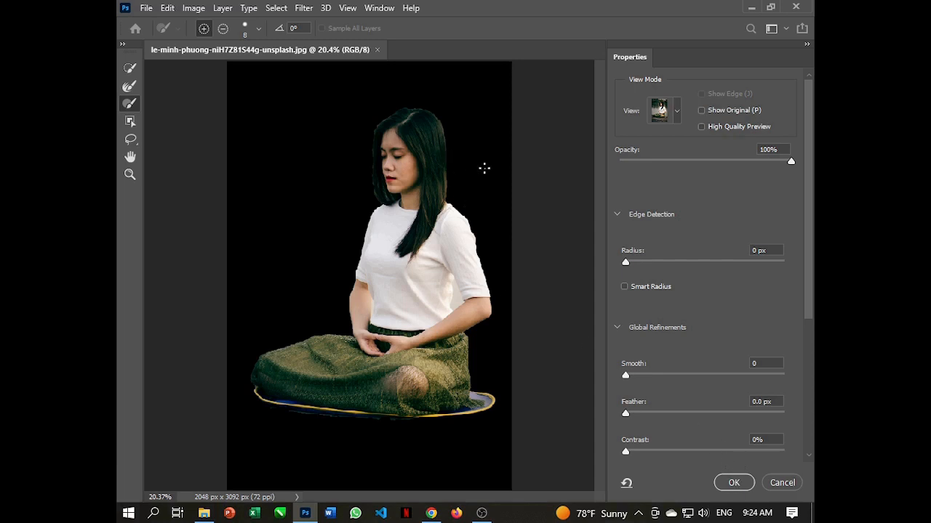
{"action": "scroll", "coordinate": [485, 168], "scroll_direction": "up", "scroll_amount": 4}
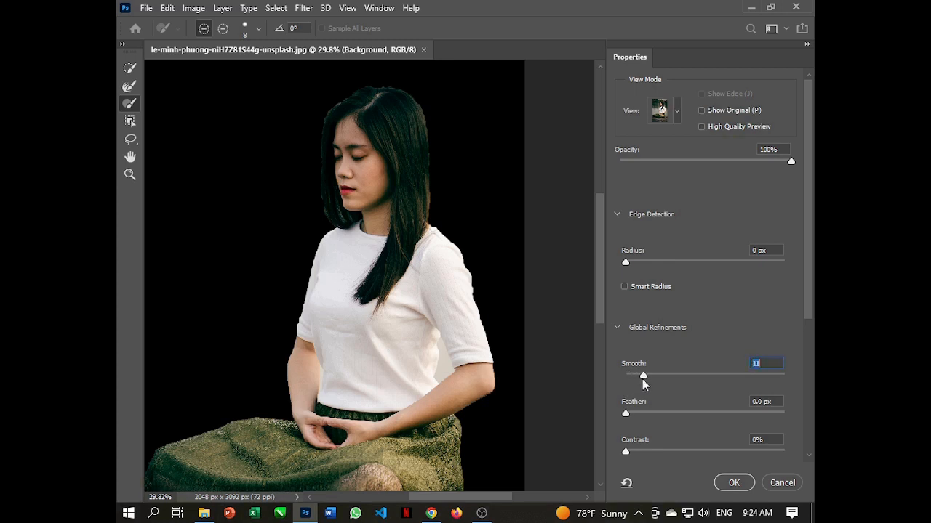
{"action": "left_click", "coordinate": [634, 414]}
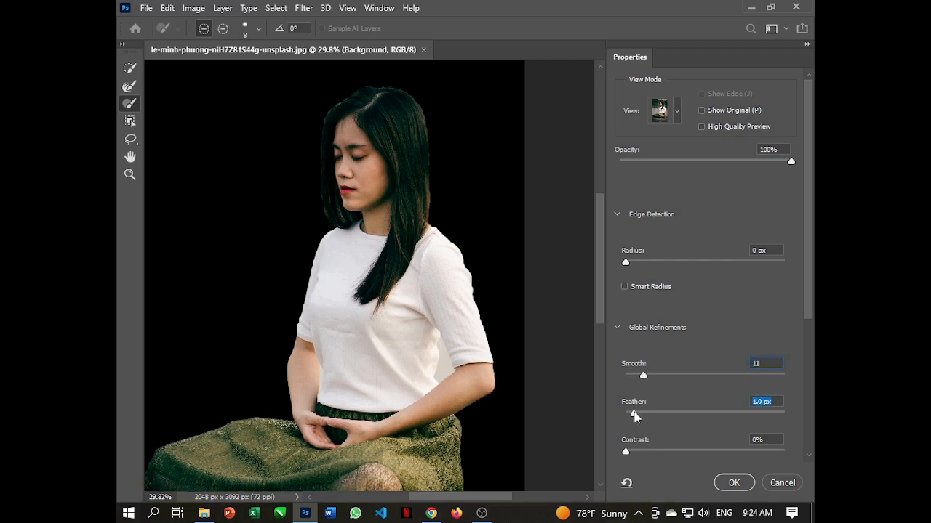
{"action": "left_click_drag", "start_coordinate": [642, 414], "coordinate": [642, 413]}
Inspect the cutout's edges around the shoulder and sleeve and set the Feather to 1.0 px
{"action": "key", "text": "ctrl+plus"}
{"action": "key", "text": "ctrl+plus"}
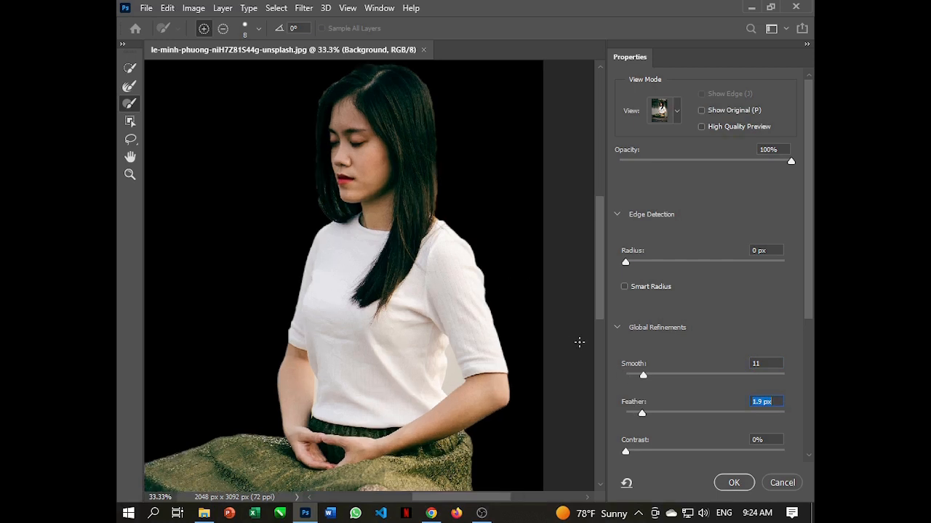
{"action": "left_click_drag", "start_coordinate": [487, 242], "coordinate": [444, 249]}
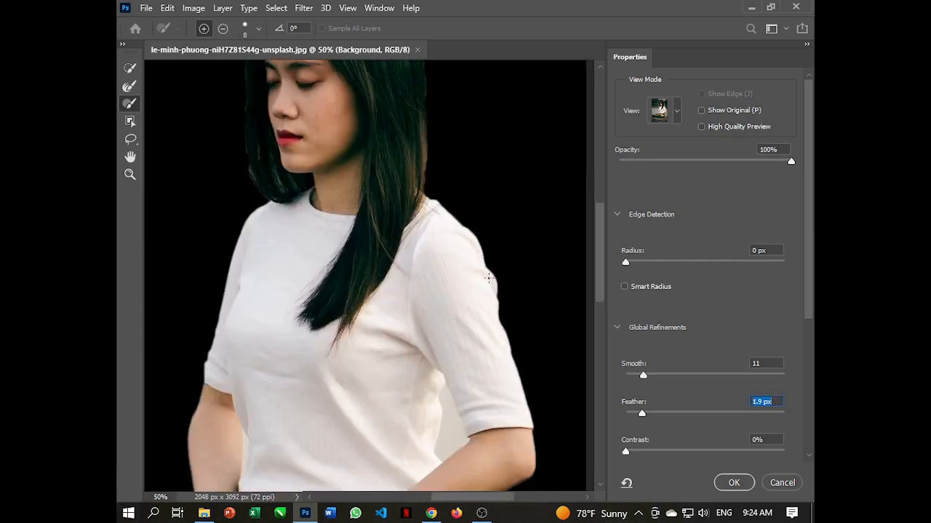
{"action": "key", "text": "ctrl+0"}
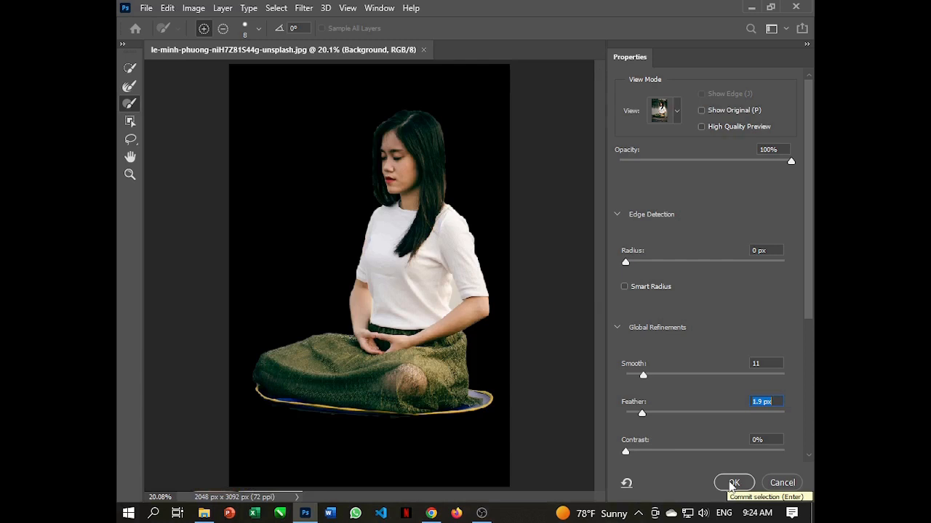
{"action": "scroll", "coordinate": [710, 436], "scroll_direction": "down", "scroll_amount": 4}
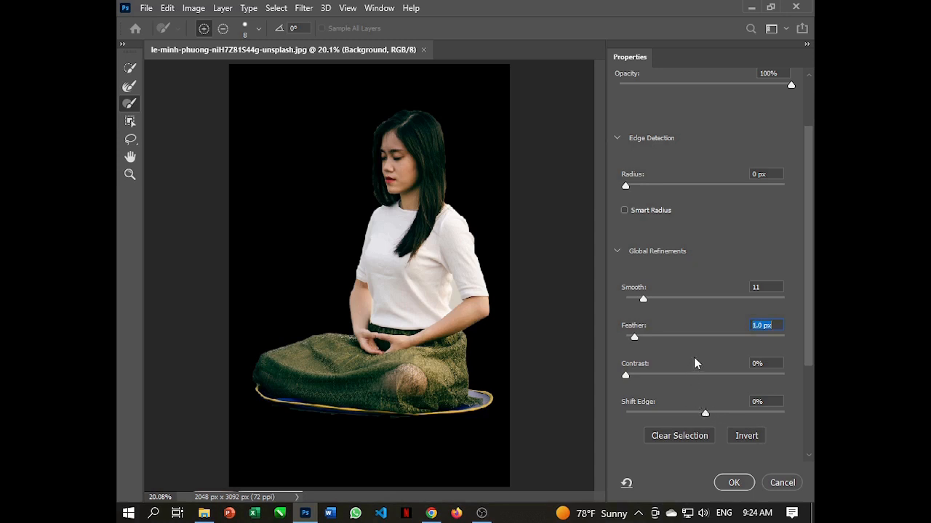
{"action": "scroll", "coordinate": [694, 357], "scroll_direction": "up", "scroll_amount": 1}
{"action": "scroll", "coordinate": [673, 389], "scroll_direction": "up", "scroll_amount": 1}
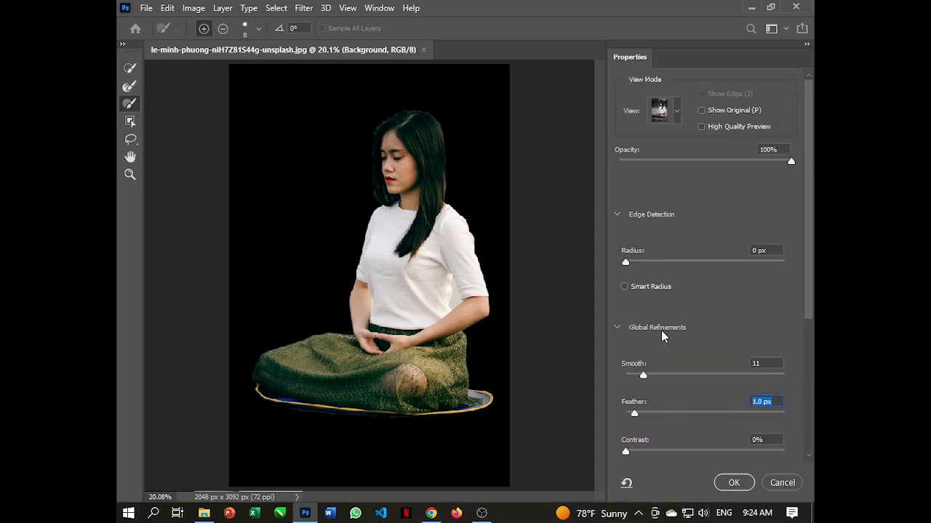
Output the refined selection to New Layer with Layer Mask
{"action": "scroll", "coordinate": [742, 327], "scroll_direction": "down", "scroll_amount": 6}
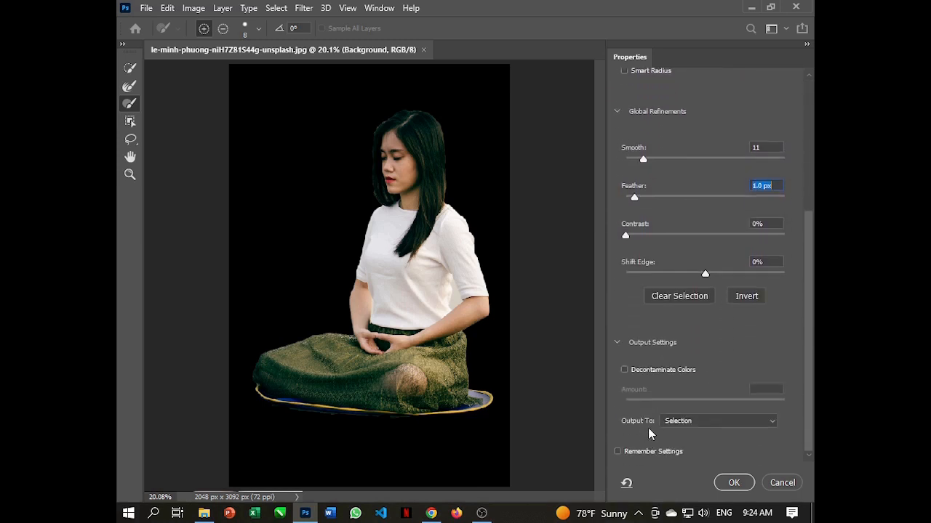
{"action": "left_click", "coordinate": [772, 426]}
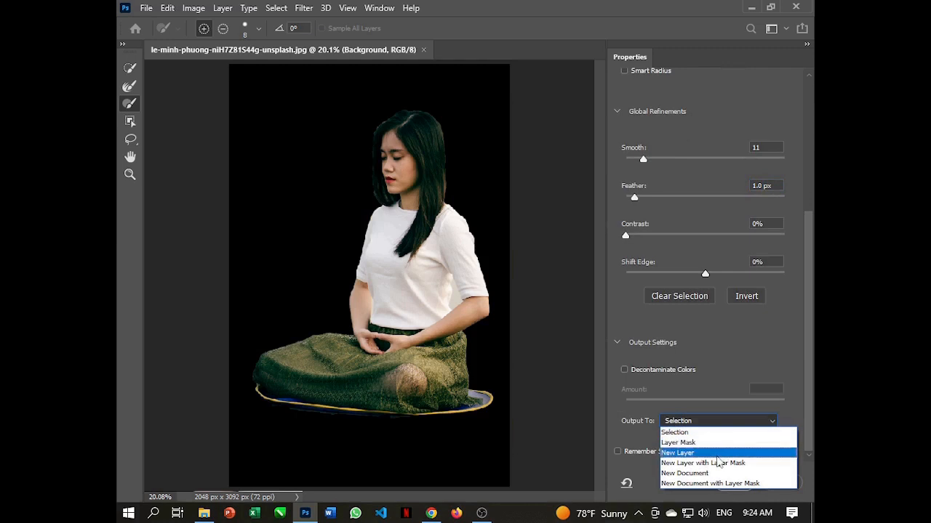
{"action": "left_click", "coordinate": [718, 463]}
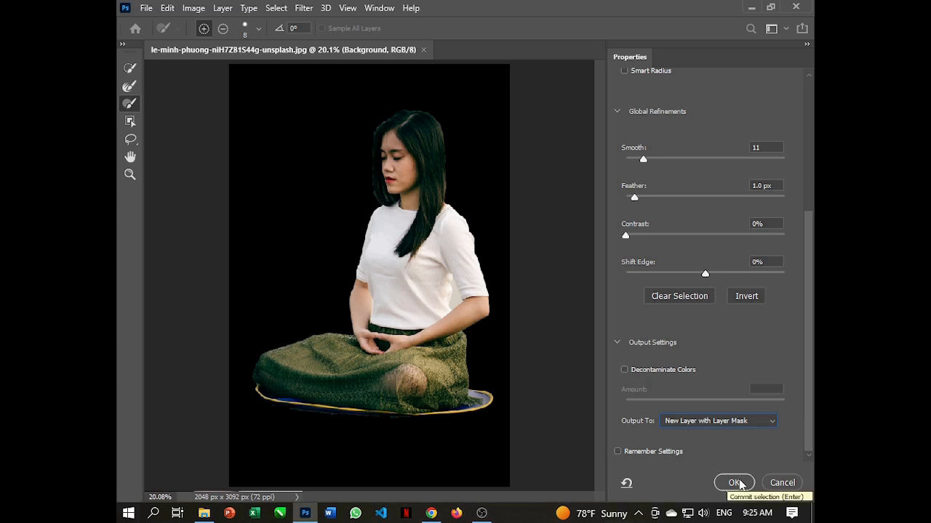
{"action": "left_click", "coordinate": [736, 482]}
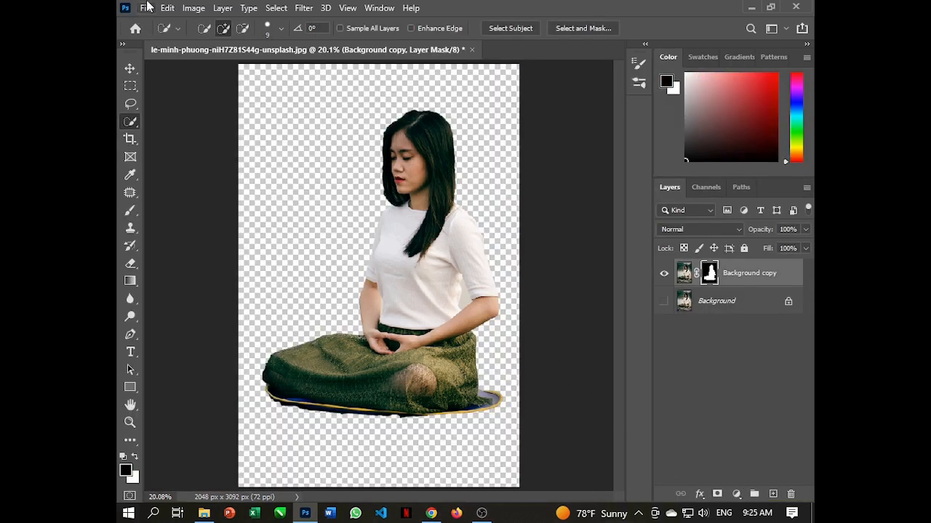
Place the autumn forest road photo embedded, scale it to about 75% over the lower canvas, and move its layer beneath the woman's cutout
{"action": "left_click", "coordinate": [146, 8]}
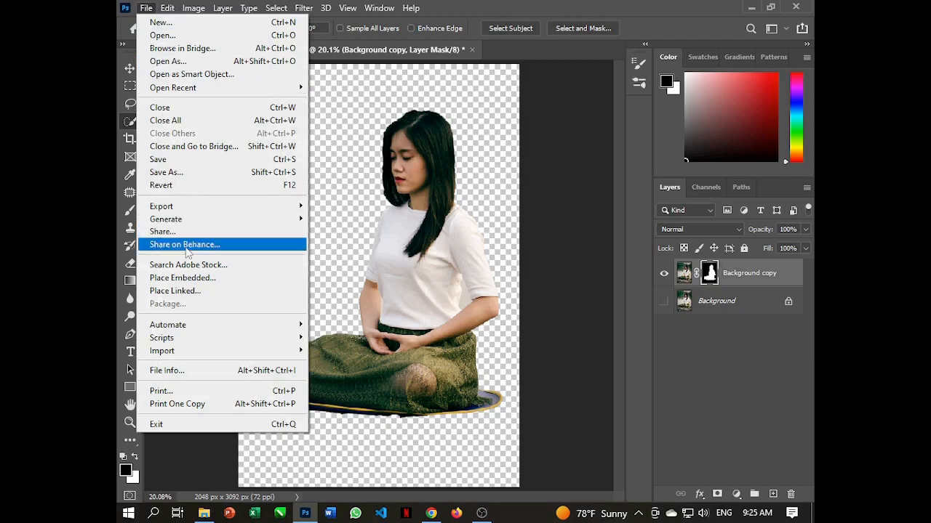
{"action": "left_click", "coordinate": [167, 276]}
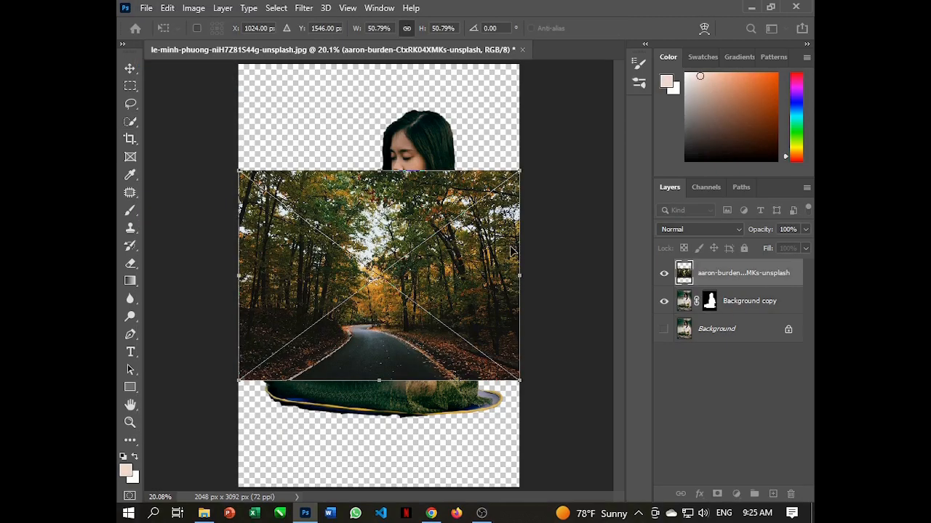
{"action": "left_click_drag", "start_coordinate": [519, 171], "coordinate": [578, 124]}
{"action": "left_click_drag", "start_coordinate": [471, 269], "coordinate": [473, 345]}
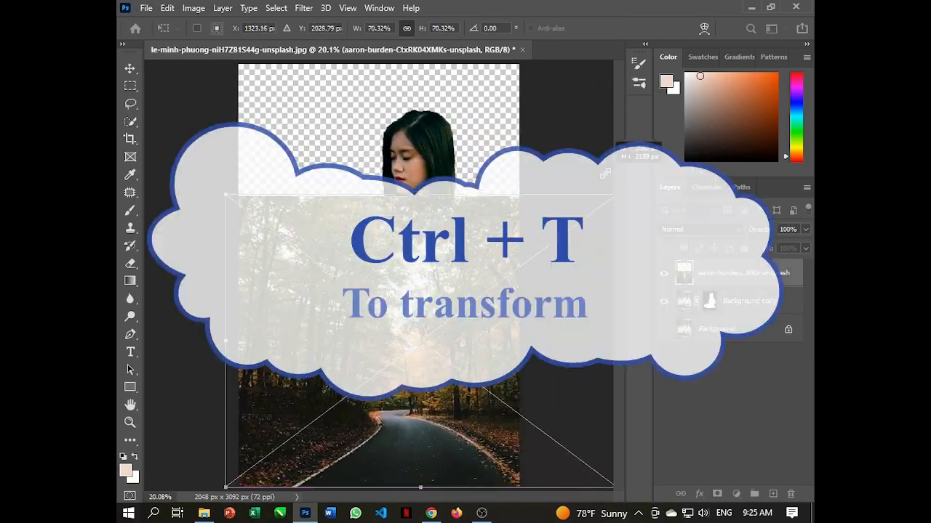
{"action": "left_click_drag", "start_coordinate": [477, 348], "coordinate": [449, 349]}
{"action": "left_click_drag", "start_coordinate": [592, 192], "coordinate": [611, 178]}
{"action": "left_click_drag", "start_coordinate": [494, 337], "coordinate": [468, 336]}
{"action": "key", "text": "Return"}
{"action": "left_click_drag", "start_coordinate": [734, 274], "coordinate": [741, 312]}
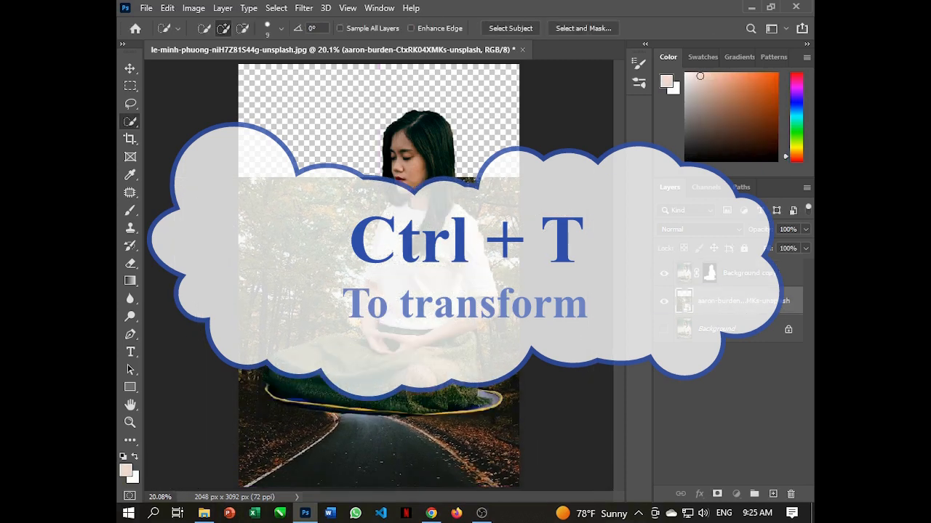
Scale the woman's cutout layer down to about 59% and position her on the road near the canvas's lower edge
{"action": "left_click", "coordinate": [130, 69]}
{"action": "left_click_drag", "start_coordinate": [389, 288], "coordinate": [377, 382]}
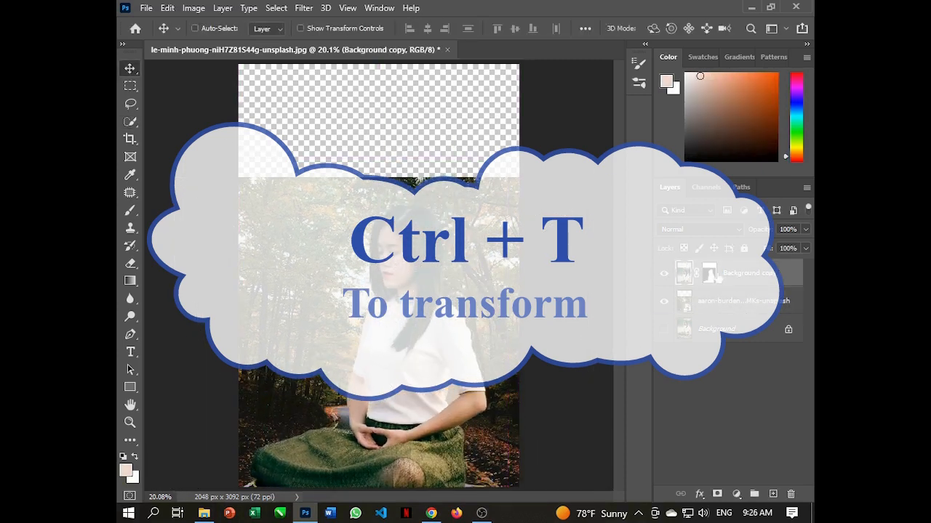
{"action": "key", "text": "ctrl+t"}
{"action": "scroll", "coordinate": [503, 166], "scroll_direction": "down", "scroll_amount": 3}
{"action": "left_click_drag", "start_coordinate": [475, 188], "coordinate": [425, 262]}
{"action": "scroll", "coordinate": [402, 346], "scroll_direction": "up", "scroll_amount": 4}
{"action": "left_click_drag", "start_coordinate": [381, 414], "coordinate": [431, 325]}
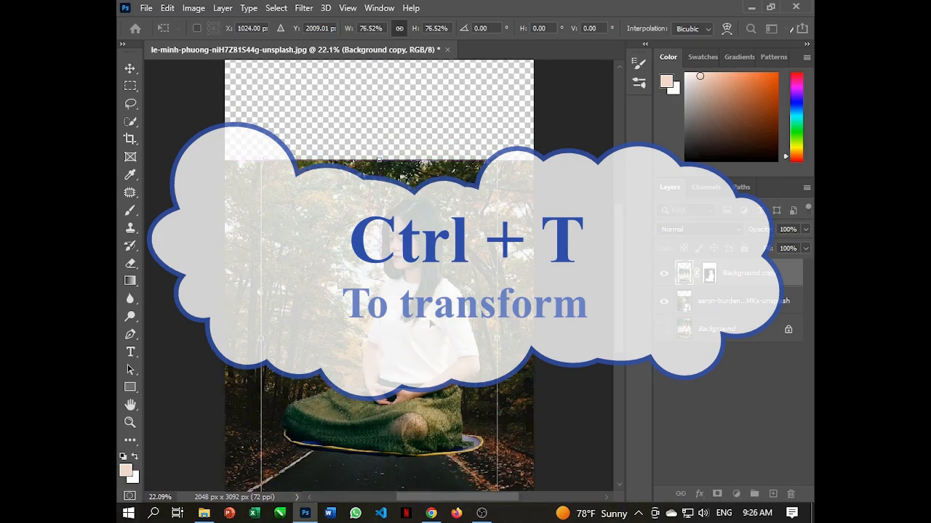
{"action": "left_click_drag", "start_coordinate": [498, 159], "coordinate": [444, 240]}
{"action": "scroll", "coordinate": [429, 277], "scroll_direction": "down", "scroll_amount": 2}
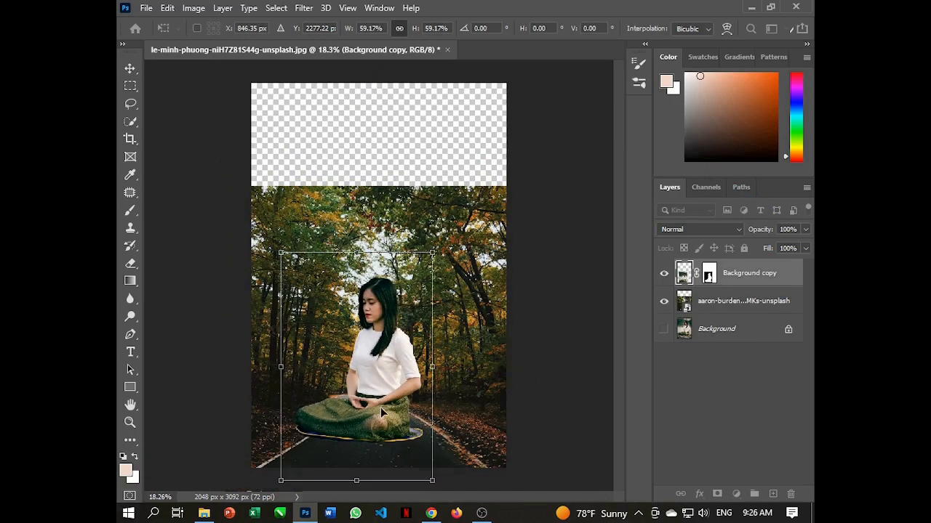
{"action": "left_click_drag", "start_coordinate": [364, 379], "coordinate": [385, 402]}
Enlarge the forest road photo to about 89% and center the road behind the woman
{"action": "left_click", "coordinate": [688, 298]}
{"action": "key", "text": "ctrl+t"}
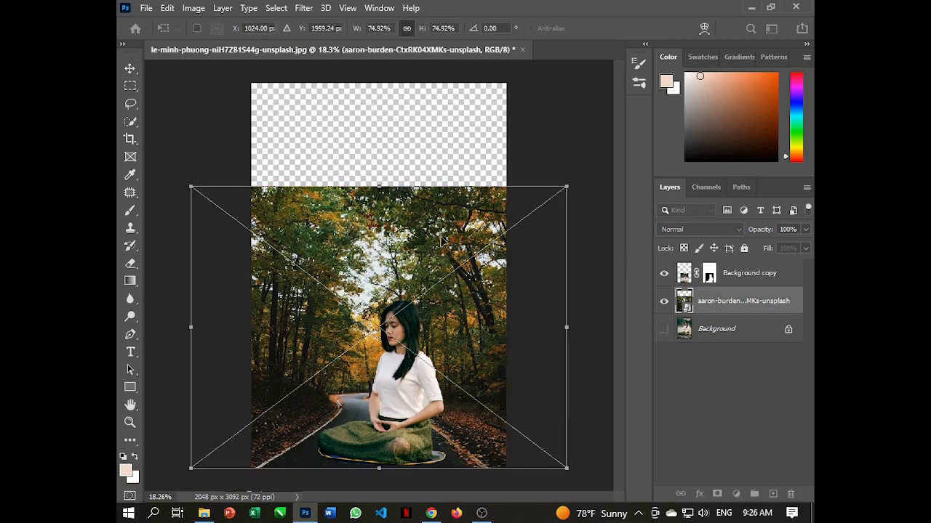
{"action": "left_click_drag", "start_coordinate": [567, 186], "coordinate": [634, 123]}
{"action": "left_click_drag", "start_coordinate": [468, 289], "coordinate": [433, 290]}
Scale the woman's cutout layer down to about 82% and reposition her in the middle of the road
{"action": "left_click", "coordinate": [758, 275]}
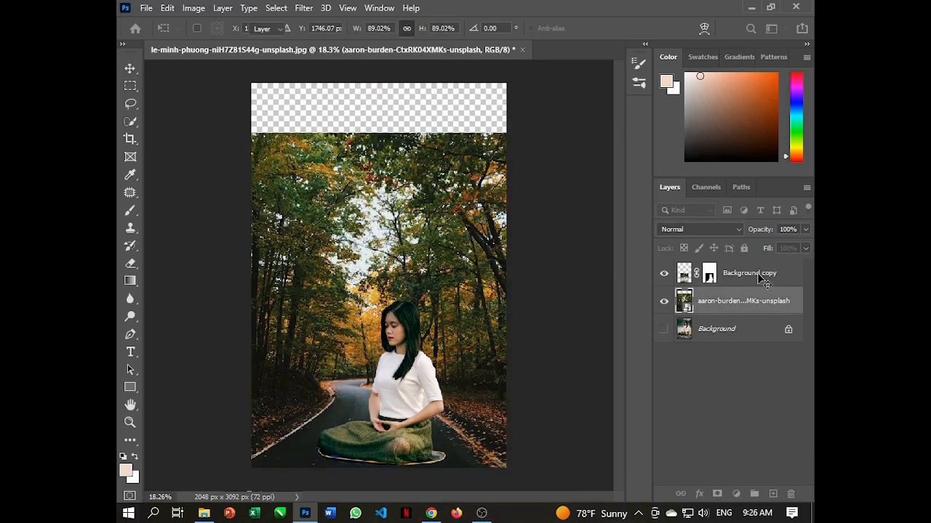
{"action": "left_click_drag", "start_coordinate": [417, 398], "coordinate": [405, 398]}
{"action": "scroll", "coordinate": [414, 378], "scroll_direction": "up", "scroll_amount": 1}
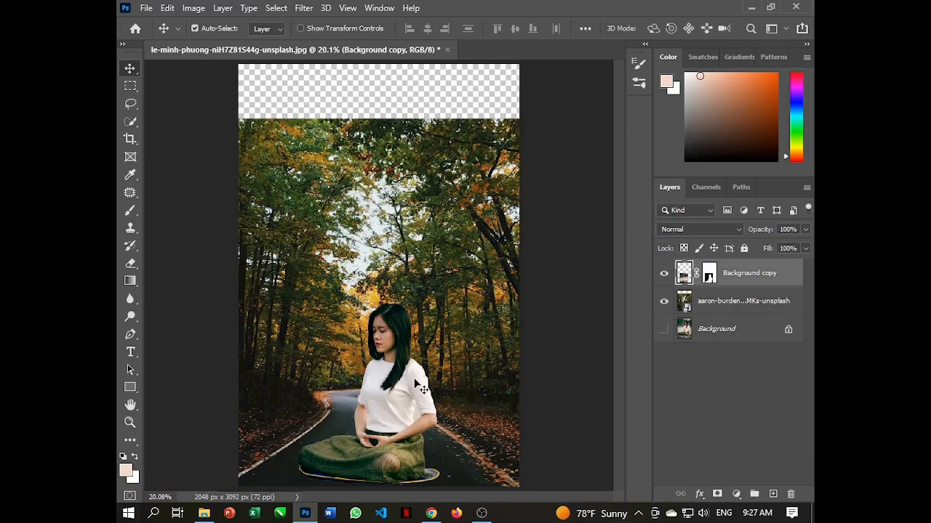
{"action": "key", "text": "ctrl+t"}
{"action": "scroll", "coordinate": [434, 298], "scroll_direction": "down", "scroll_amount": 1}
{"action": "left_click_drag", "start_coordinate": [442, 274], "coordinate": [416, 314]}
{"action": "scroll", "coordinate": [408, 342], "scroll_direction": "up", "scroll_amount": 1}
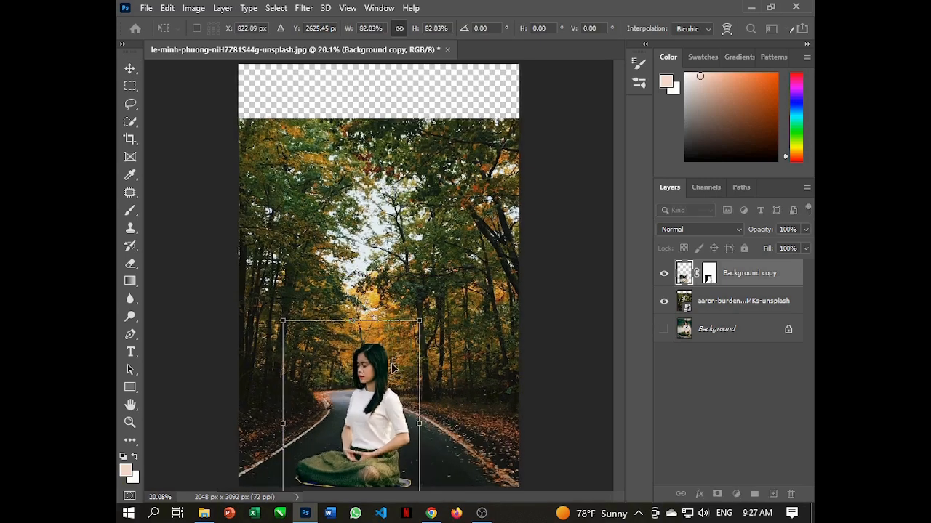
{"action": "left_click_drag", "start_coordinate": [375, 432], "coordinate": [396, 424]}
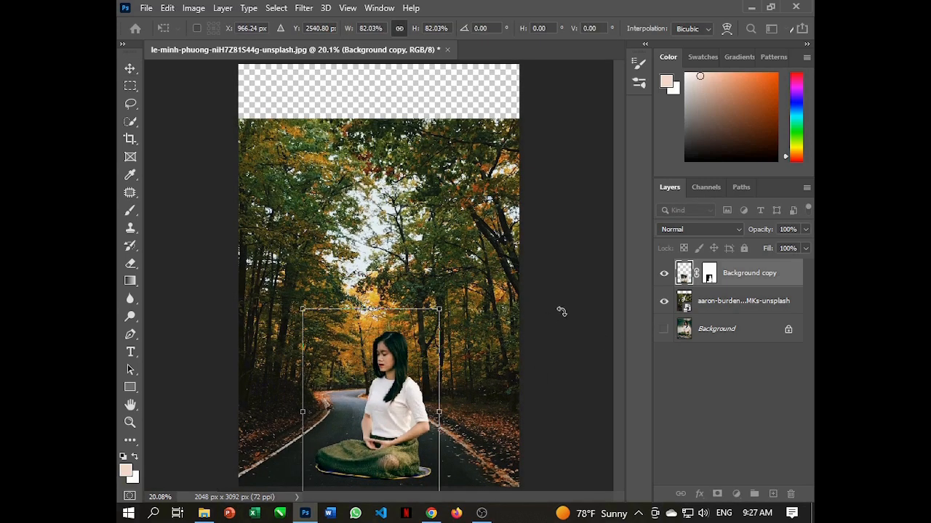
Enlarge the forest road photo until it covers the whole canvas and shift it to keep the road behind the woman
{"action": "left_click", "coordinate": [721, 300]}
{"action": "scroll", "coordinate": [418, 230], "scroll_direction": "down", "scroll_amount": 1}
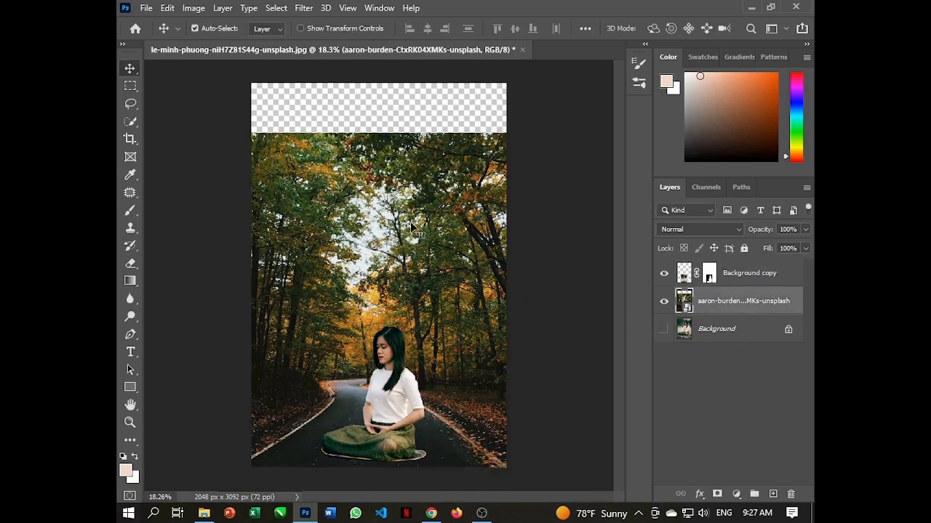
{"action": "key", "text": "ctrl+t"}
{"action": "left_click_drag", "start_coordinate": [604, 133], "coordinate": [656, 58]}
{"action": "left_click_drag", "start_coordinate": [483, 269], "coordinate": [449, 270]}
Use Quick Selection on the woman's cutout layer to select the leftover background between her torso and bent arm
{"action": "left_click", "coordinate": [730, 280]}
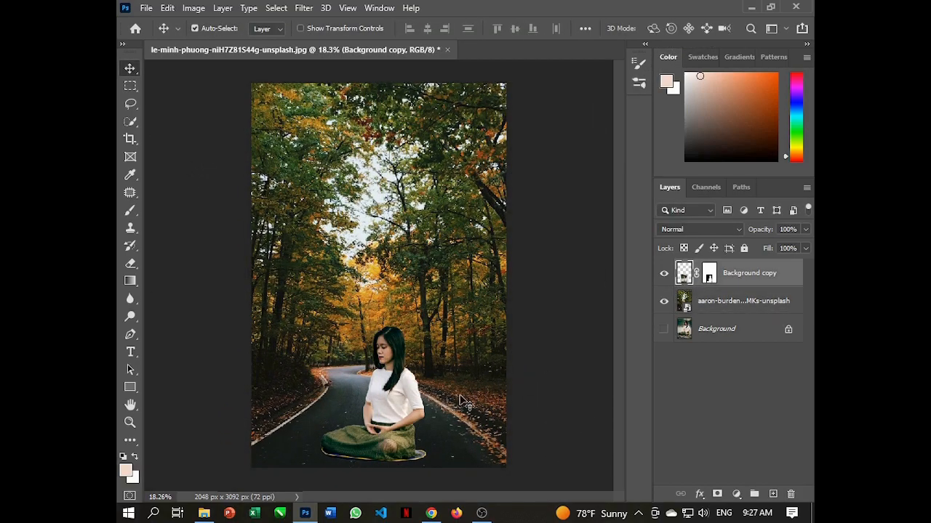
{"action": "scroll", "coordinate": [457, 420], "scroll_direction": "up", "scroll_amount": 4}
{"action": "scroll", "coordinate": [462, 432], "scroll_direction": "up", "scroll_amount": 1}
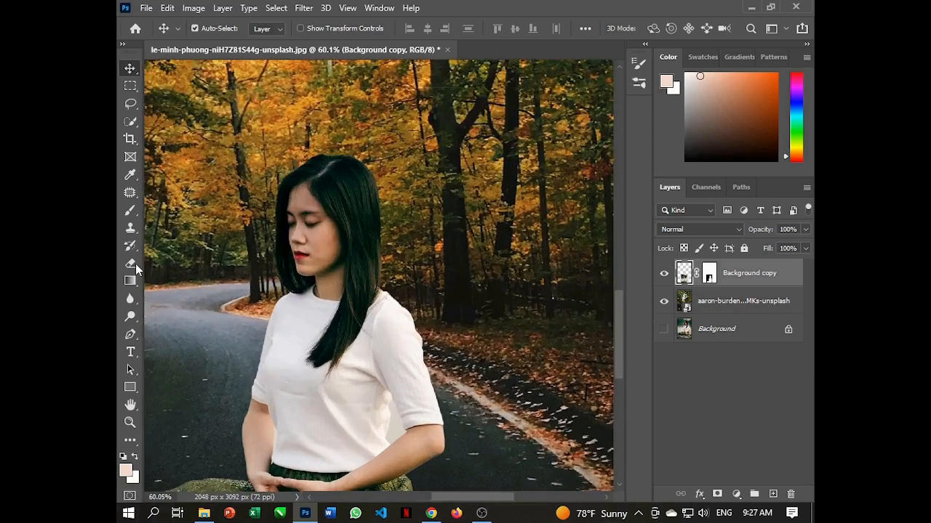
{"action": "scroll", "coordinate": [497, 357], "scroll_direction": "up", "scroll_amount": 1}
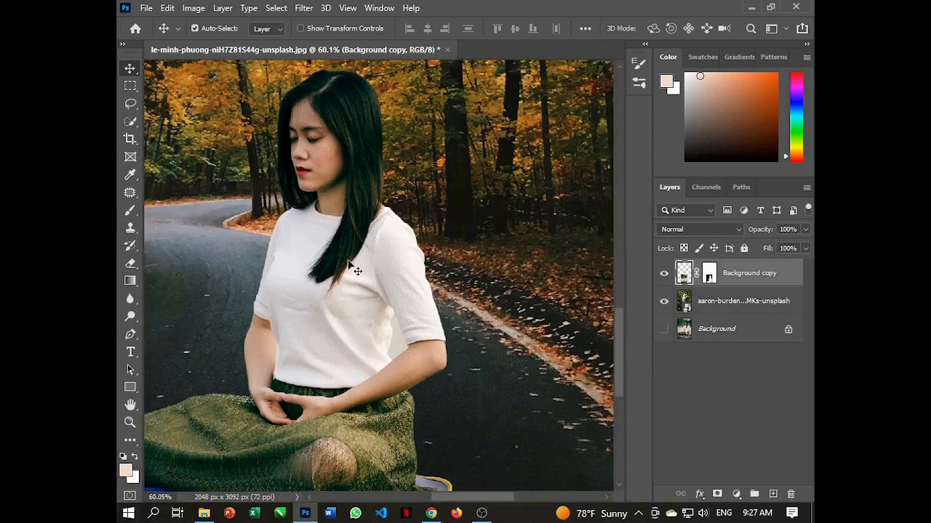
{"action": "left_click", "coordinate": [130, 121]}
{"action": "left_click", "coordinate": [191, 122]}
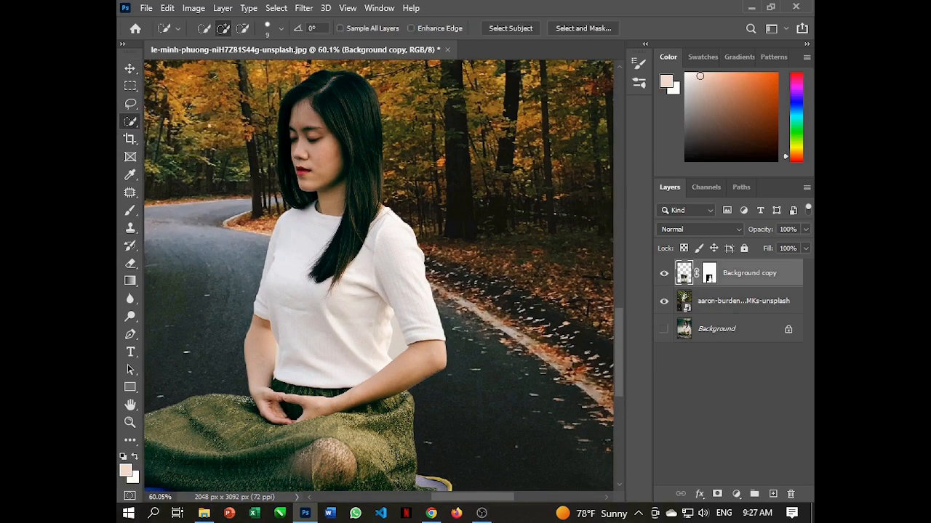
{"action": "scroll", "coordinate": [411, 356], "scroll_direction": "up", "scroll_amount": 5}
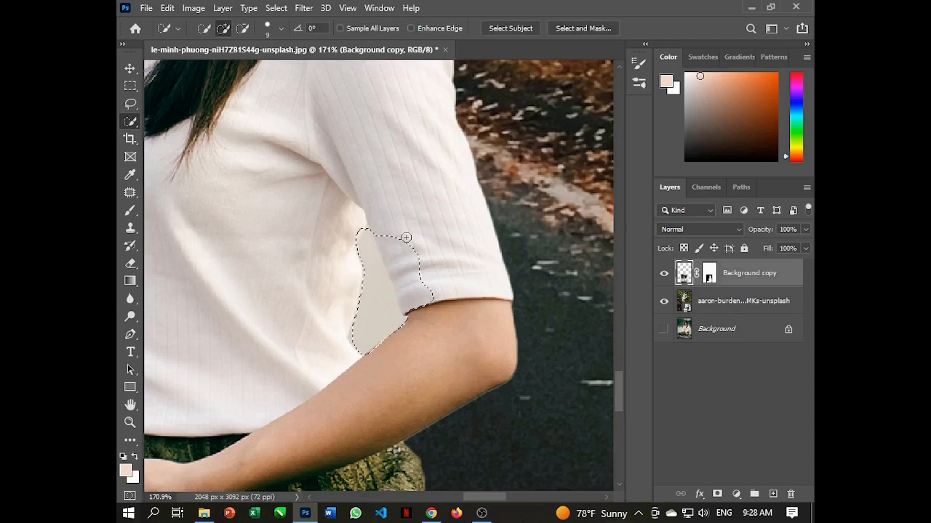
Subtract the sleeve spill and refine the selection to fit the background gap between the torso and arm
{"action": "left_click_drag", "start_coordinate": [406, 238], "coordinate": [420, 280]}
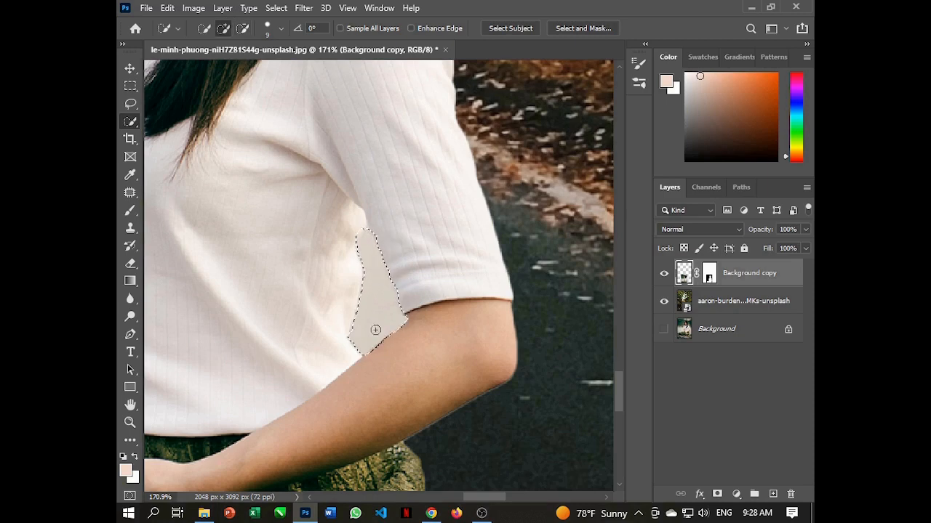
{"action": "scroll", "coordinate": [376, 330], "scroll_direction": "up", "scroll_amount": 3}
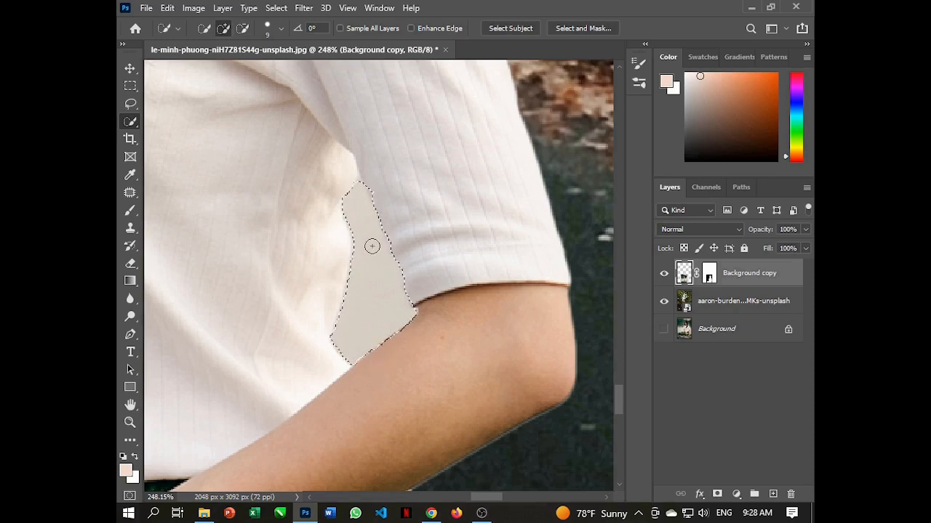
{"action": "scroll", "coordinate": [407, 318], "scroll_direction": "up", "scroll_amount": 1}
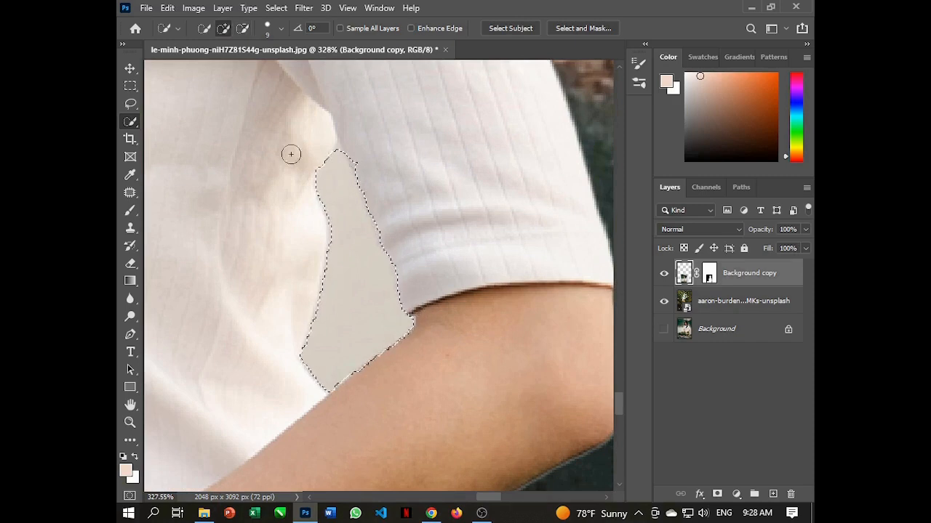
Set the Quick Selection brush to 4 px and refine the selection edges along the sleeve, shirt and forearm around the background gap
{"action": "left_click", "coordinate": [280, 29]}
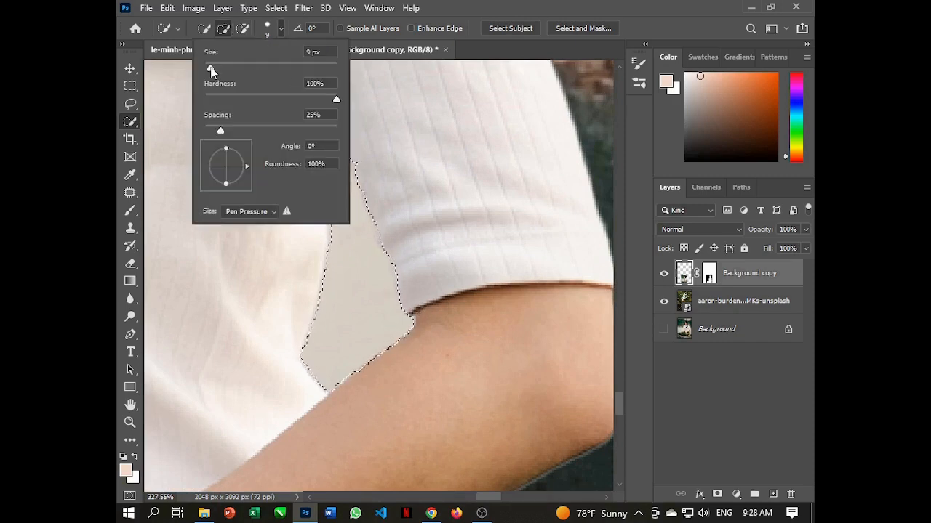
{"action": "left_click_drag", "start_coordinate": [213, 69], "coordinate": [208, 70]}
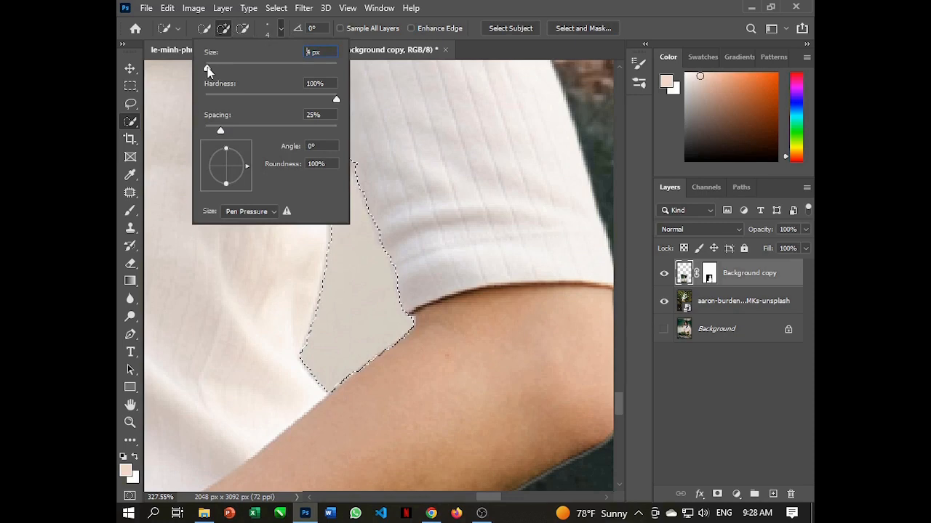
{"action": "left_click", "coordinate": [279, 30]}
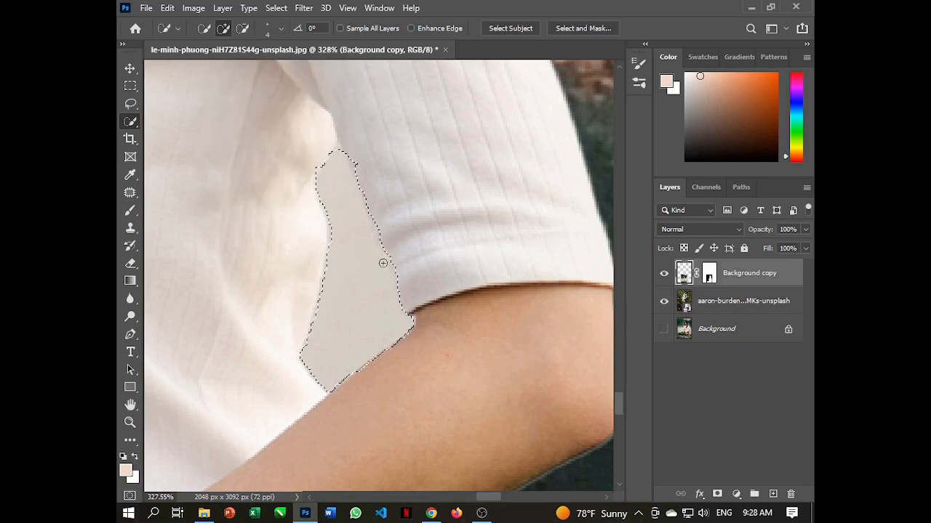
{"action": "scroll", "coordinate": [383, 262], "scroll_direction": "up", "scroll_amount": 2}
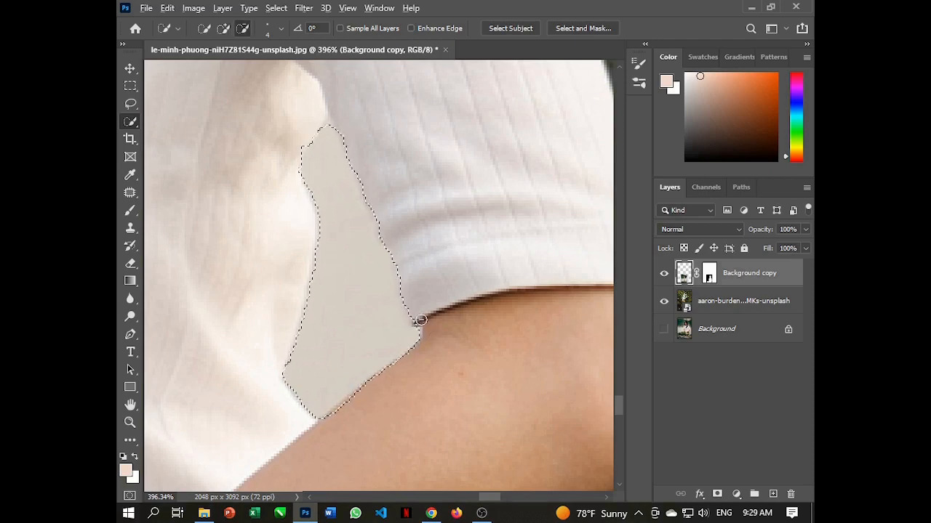
{"action": "scroll", "coordinate": [409, 280], "scroll_direction": "down", "scroll_amount": 3}
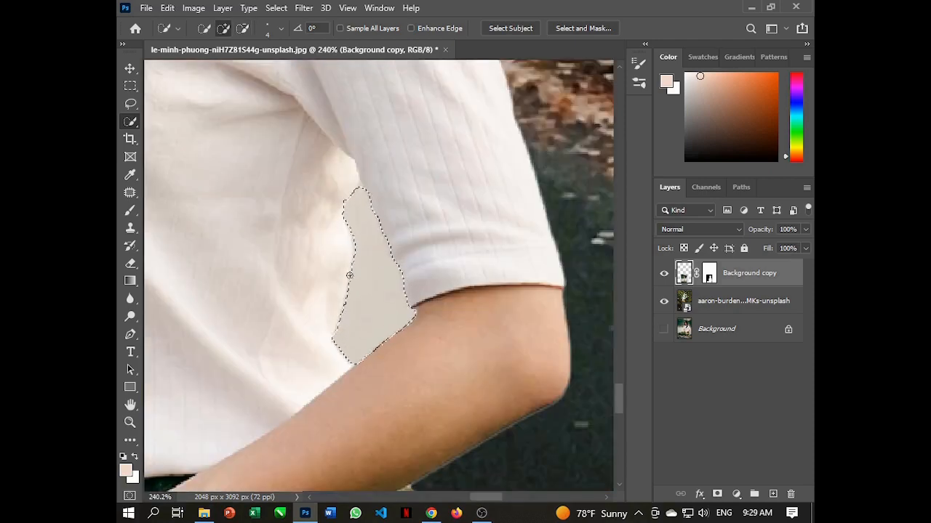
{"action": "scroll", "coordinate": [349, 275], "scroll_direction": "up", "scroll_amount": 3}
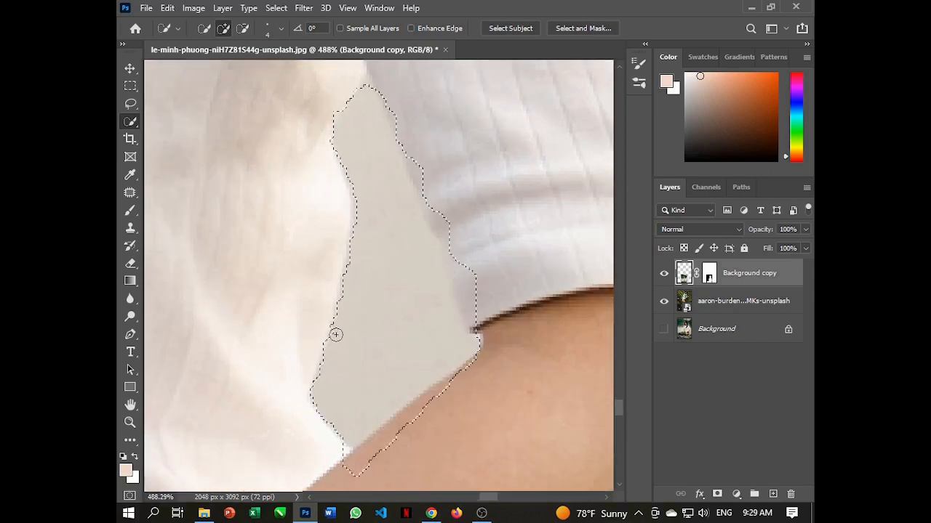
{"action": "left_click", "coordinate": [336, 336]}
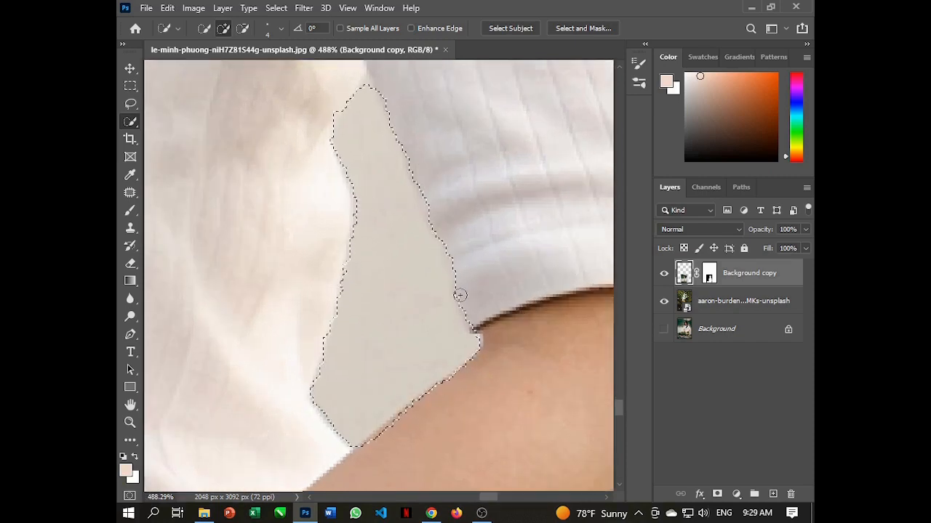
{"action": "left_click", "coordinate": [386, 433], "text": "alt"}
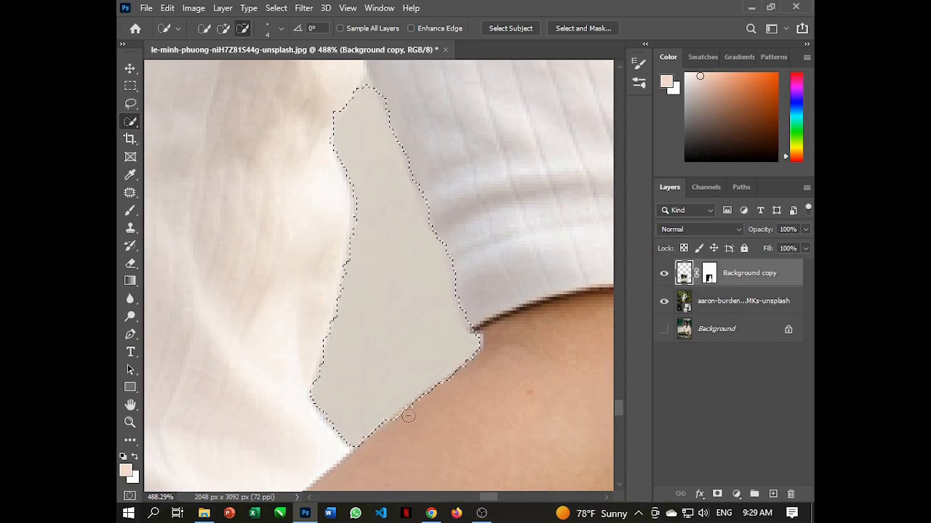
Cut the selected leftover background between the torso and bent arm out of the woman's cutout layer
{"action": "scroll", "coordinate": [420, 254], "scroll_direction": "down", "scroll_amount": 5}
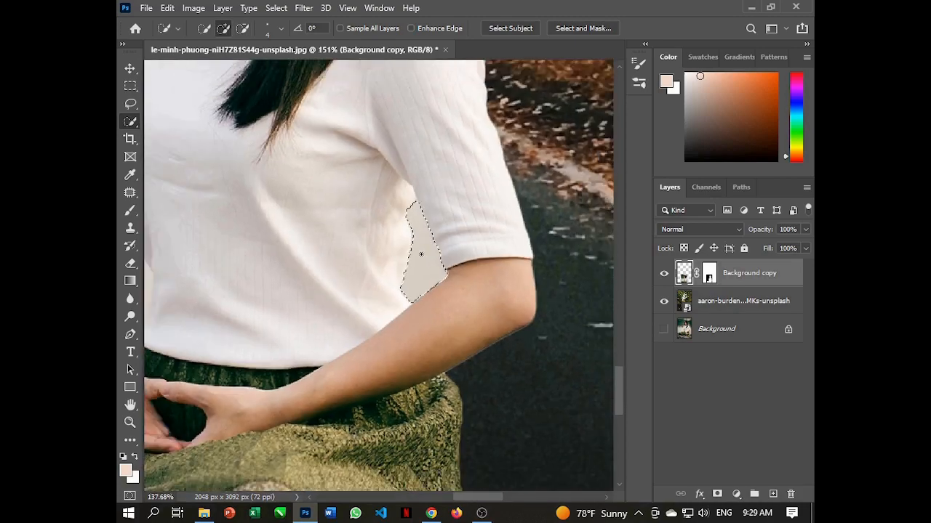
{"action": "scroll", "coordinate": [421, 254], "scroll_direction": "down", "scroll_amount": 2}
{"action": "left_click", "coordinate": [167, 7]}
{"action": "left_click", "coordinate": [218, 88]}
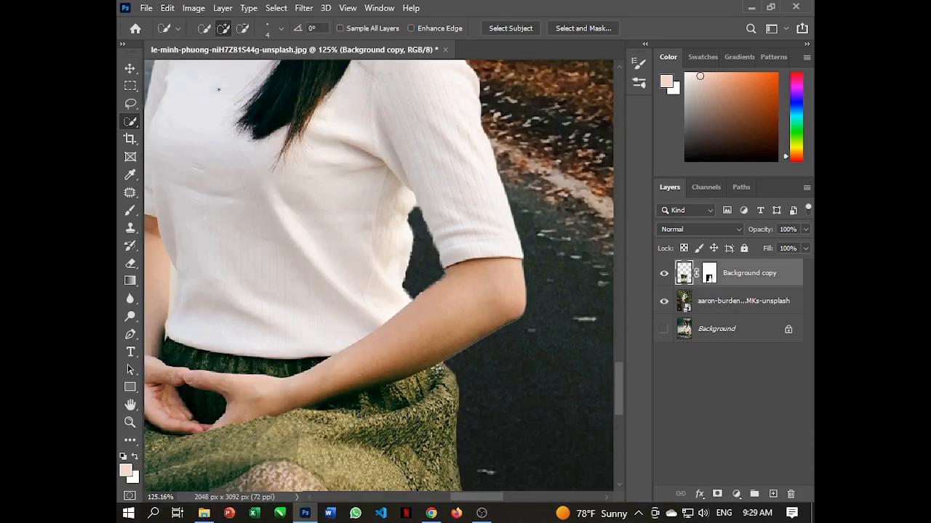
Start a Quick Selection on the narrow strip of leftover background between her other arm and the shirt
{"action": "scroll", "coordinate": [218, 90], "scroll_direction": "down", "scroll_amount": 4}
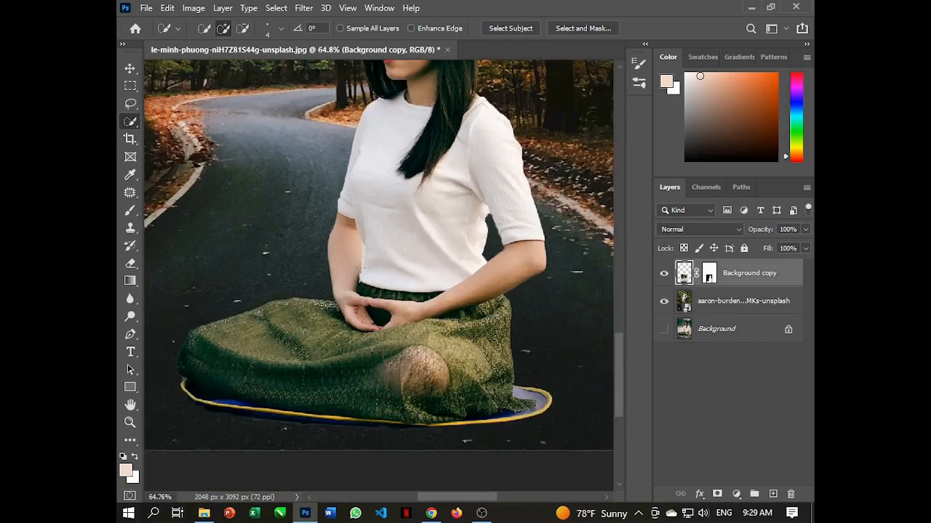
{"action": "scroll", "coordinate": [360, 270], "scroll_direction": "up", "scroll_amount": 5}
{"action": "scroll", "coordinate": [315, 317], "scroll_direction": "up", "scroll_amount": 2}
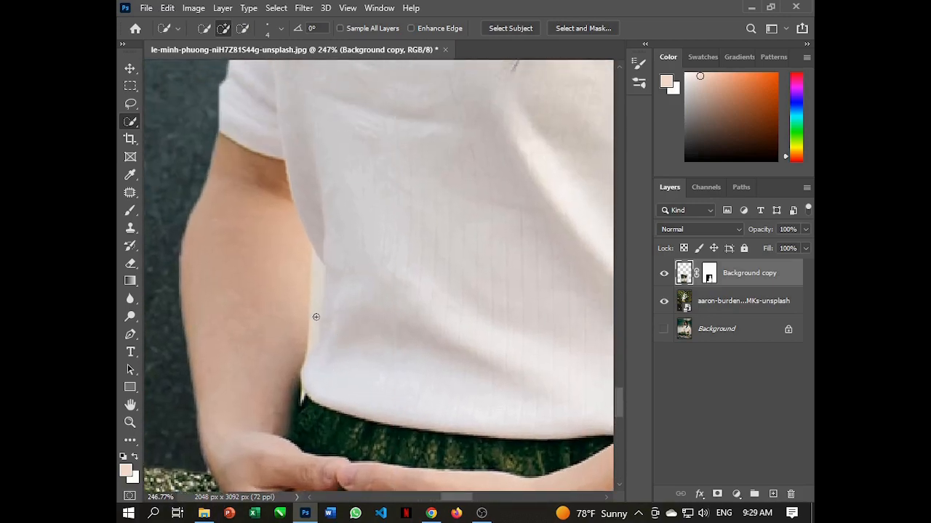
{"action": "scroll", "coordinate": [315, 317], "scroll_direction": "up", "scroll_amount": 1}
{"action": "mouse_move", "coordinate": [317, 288]}
{"action": "left_mouse_down"}
{"action": "mouse_move", "coordinate": [317, 256]}
{"action": "mouse_move", "coordinate": [317, 292]}
{"action": "left_mouse_up"}
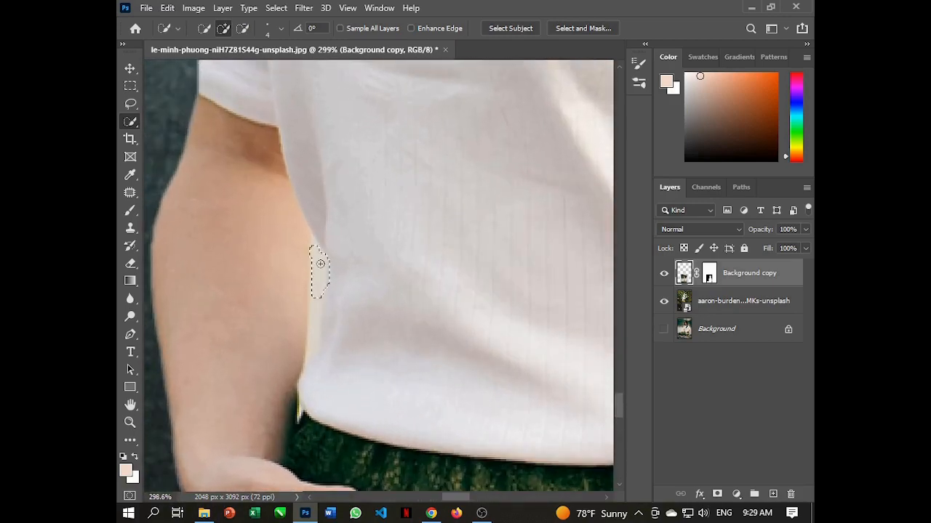
{"action": "scroll", "coordinate": [322, 320], "scroll_direction": "up", "scroll_amount": 2}
Set the Quick Selection brush to 1 px and extend the selection down the narrow background strip toward the shirt hem
{"action": "left_click", "coordinate": [269, 29]}
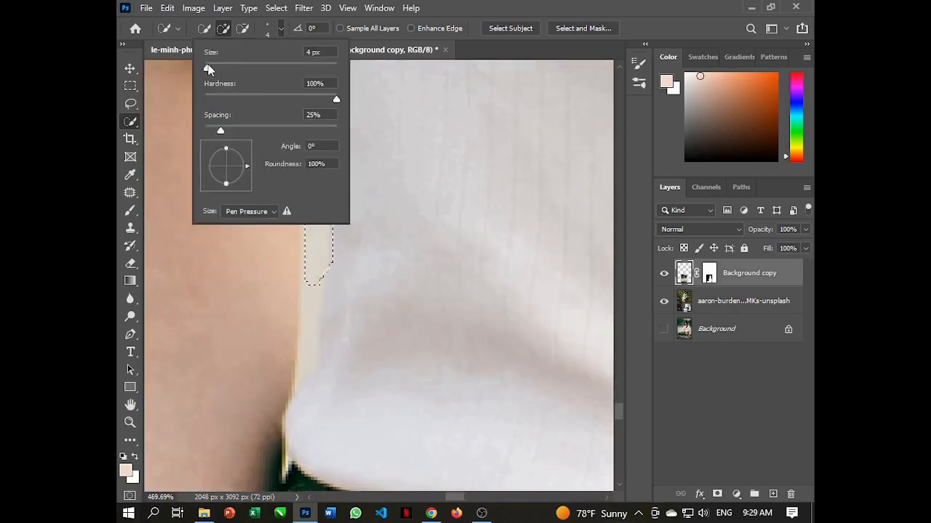
{"action": "left_click_drag", "start_coordinate": [209, 69], "coordinate": [205, 69]}
{"action": "left_click", "coordinate": [281, 29]}
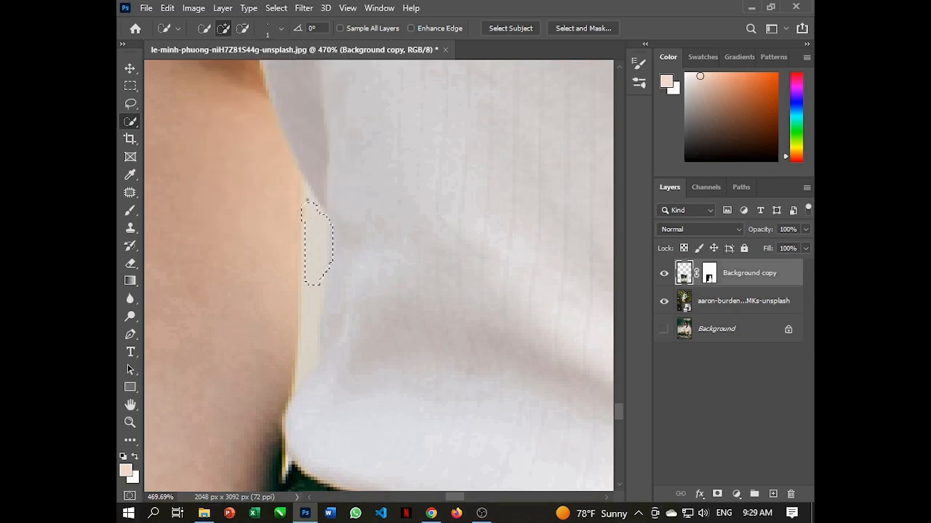
{"action": "scroll", "coordinate": [307, 224], "scroll_direction": "up", "scroll_amount": 3}
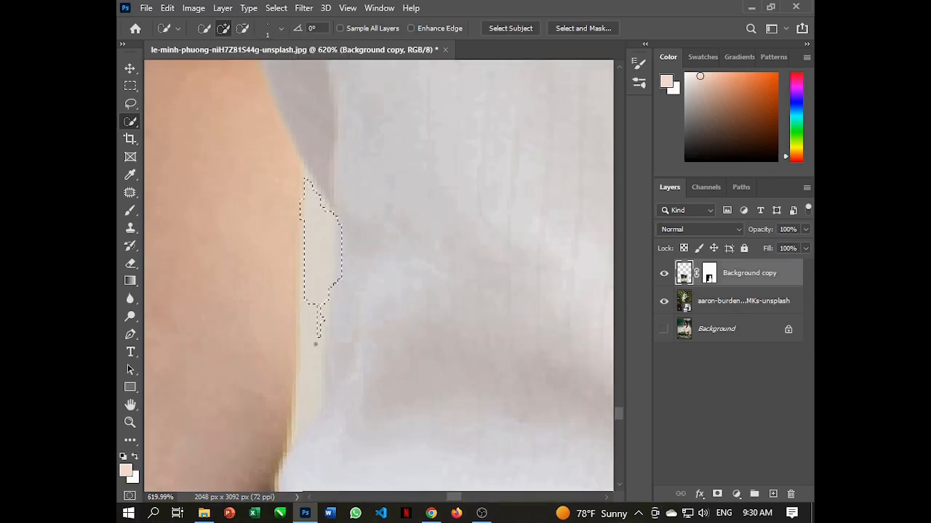
{"action": "left_click_drag", "start_coordinate": [315, 344], "coordinate": [312, 306]}
{"action": "left_click_drag", "start_coordinate": [304, 389], "coordinate": [307, 323]}
{"action": "left_click_drag", "start_coordinate": [299, 412], "coordinate": [297, 429]}
Subtract the shirt spill and fill the missed spots so the selection fits the narrow strip between arm and shirt
{"action": "left_click_drag", "start_coordinate": [340, 336], "coordinate": [346, 268]}
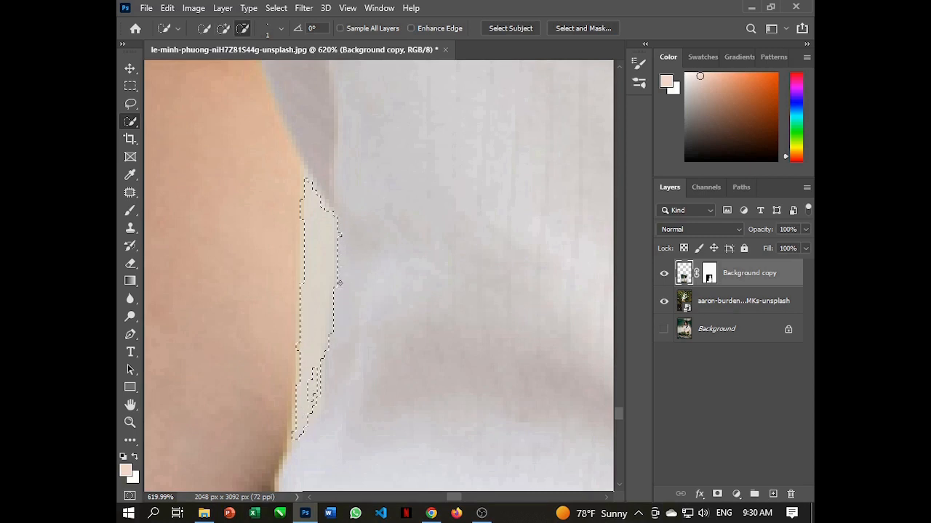
{"action": "mouse_move", "coordinate": [334, 211]}
{"action": "left_mouse_down"}
{"action": "mouse_move", "coordinate": [320, 199]}
{"action": "mouse_move", "coordinate": [346, 240]}
{"action": "left_mouse_up"}
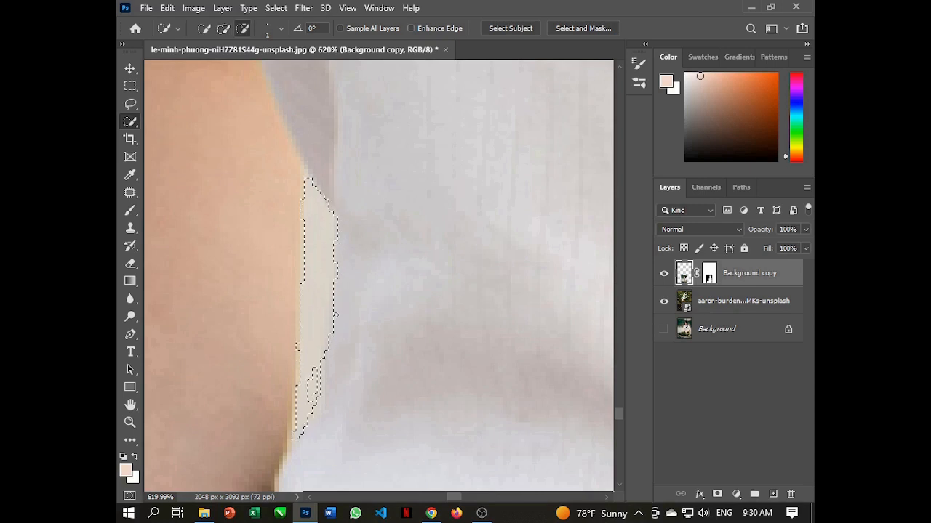
{"action": "left_click_drag", "start_coordinate": [318, 393], "coordinate": [311, 380]}
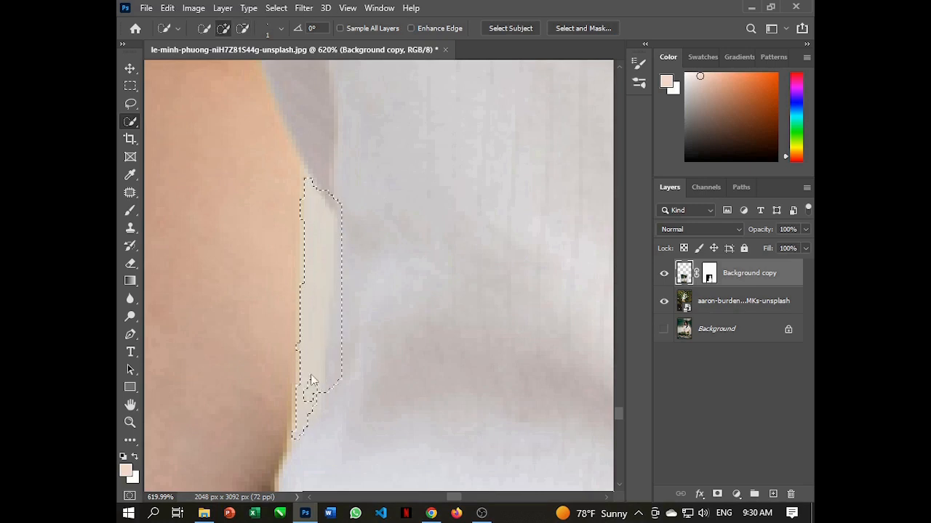
{"action": "key", "text": "alt"}
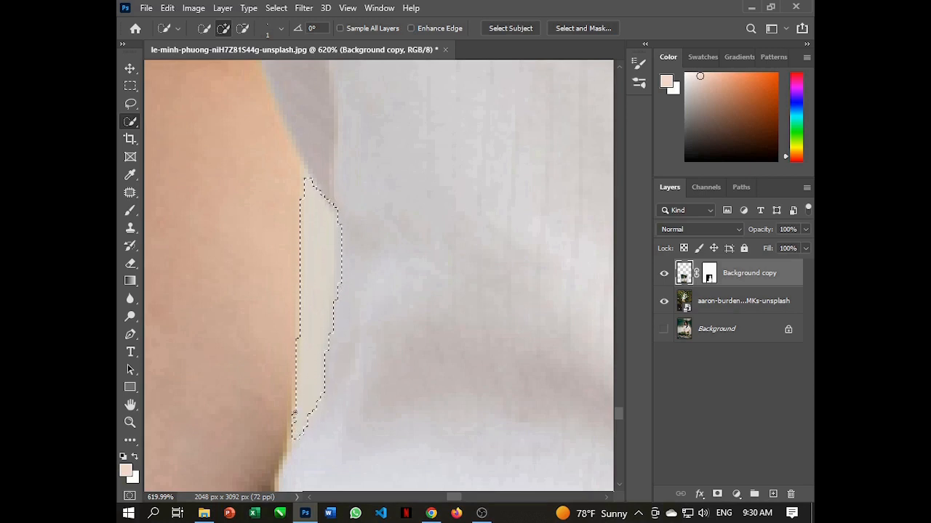
{"action": "key", "text": "alt"}
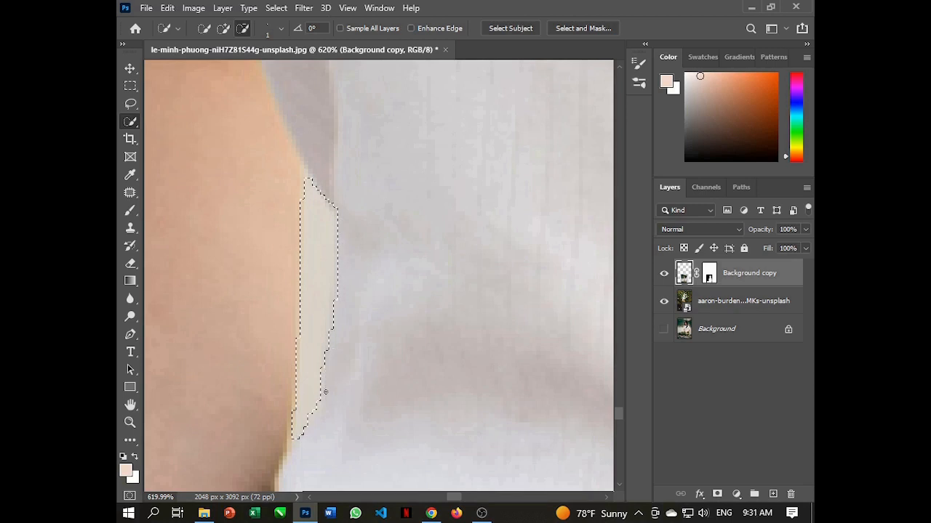
{"action": "key", "text": "alt"}
Remove the selected background strip beside her other arm from the cutout layer and review the whole composite
{"action": "scroll", "coordinate": [345, 198], "scroll_direction": "down", "scroll_amount": 6}
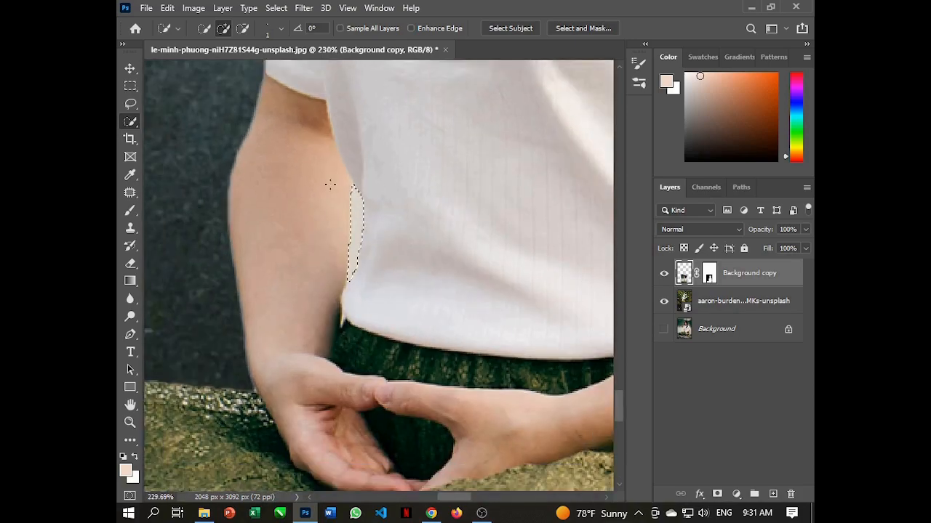
{"action": "left_click", "coordinate": [167, 7]}
{"action": "left_click", "coordinate": [536, 166]}
{"action": "scroll", "coordinate": [536, 166], "scroll_direction": "down", "scroll_amount": 5}
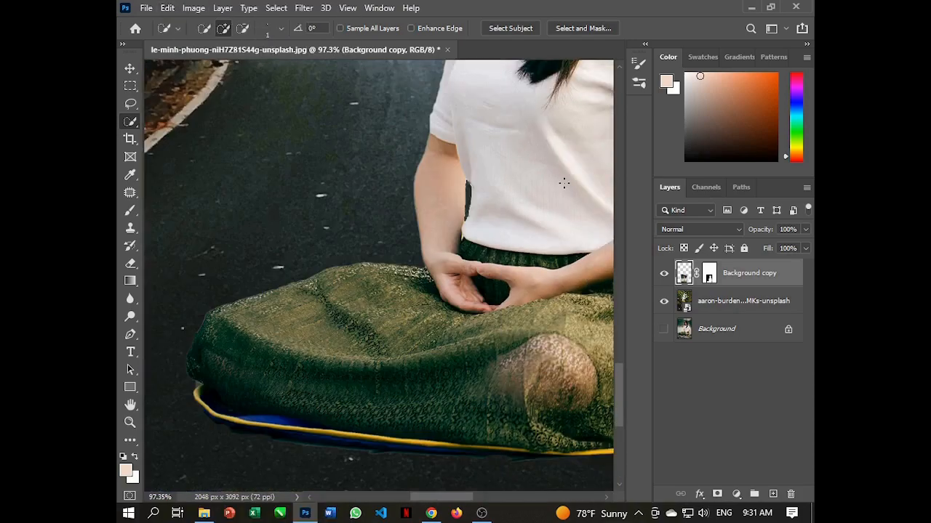
{"action": "scroll", "coordinate": [552, 205], "scroll_direction": "down", "scroll_amount": 3}
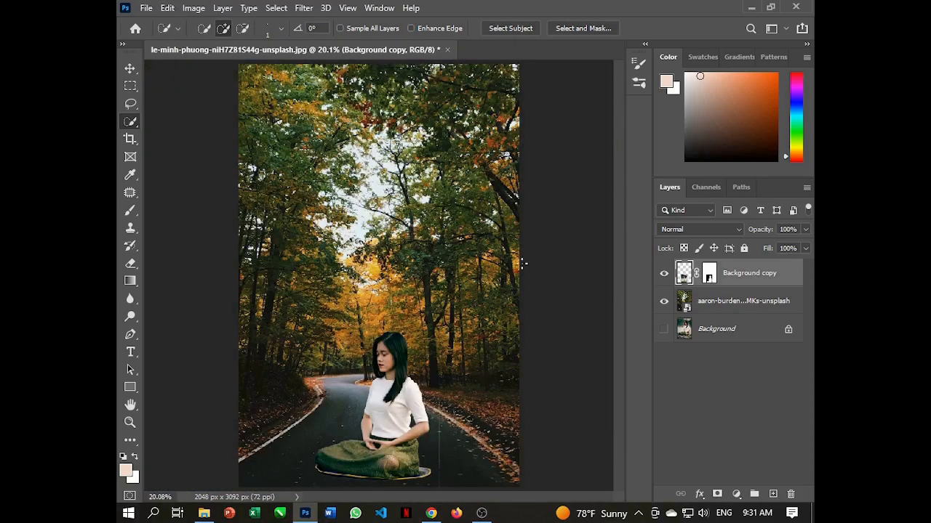